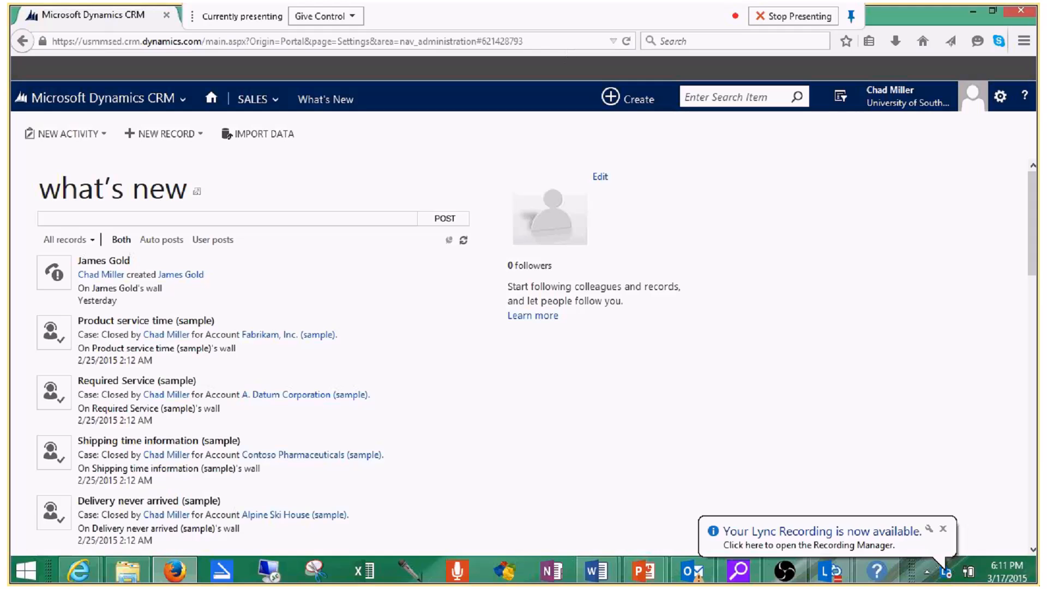
Open the Leads list in the Economic Development area and switch it to the All Leads view.
left_click(942, 529)
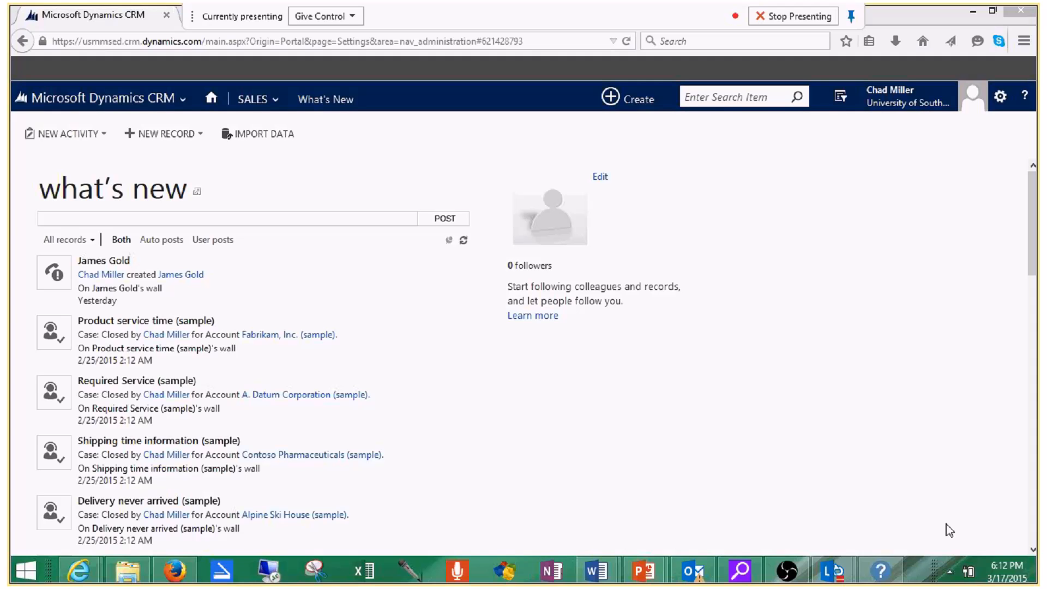
left_click(158, 98)
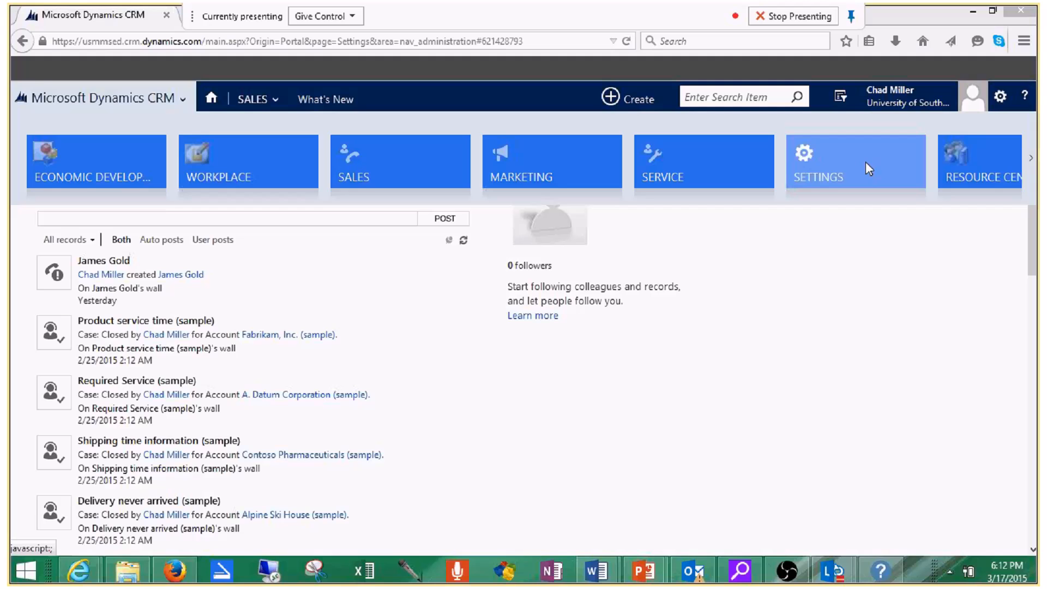
left_click(96, 160)
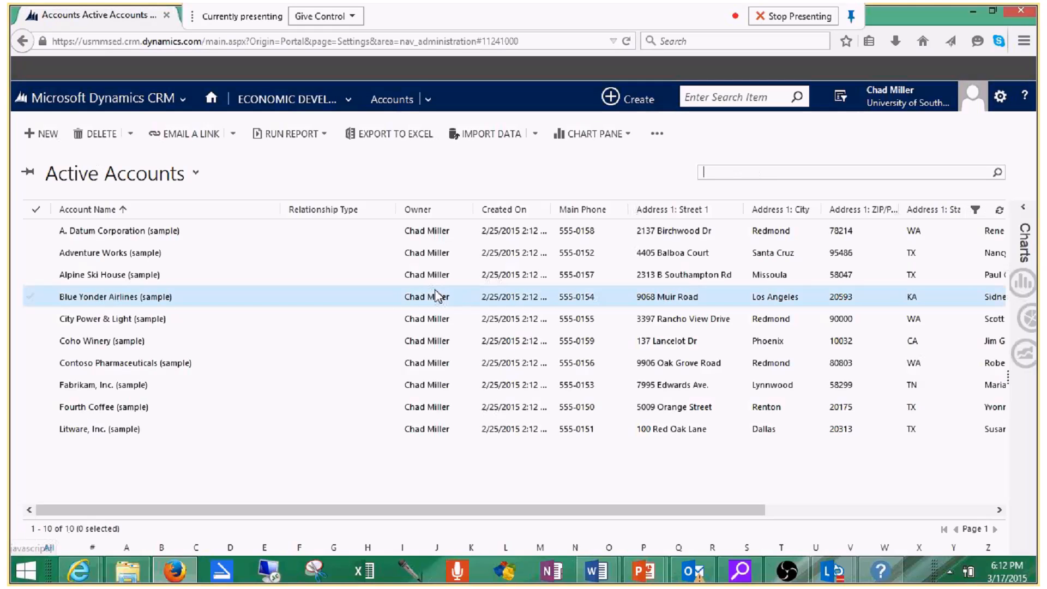
left_click(353, 100)
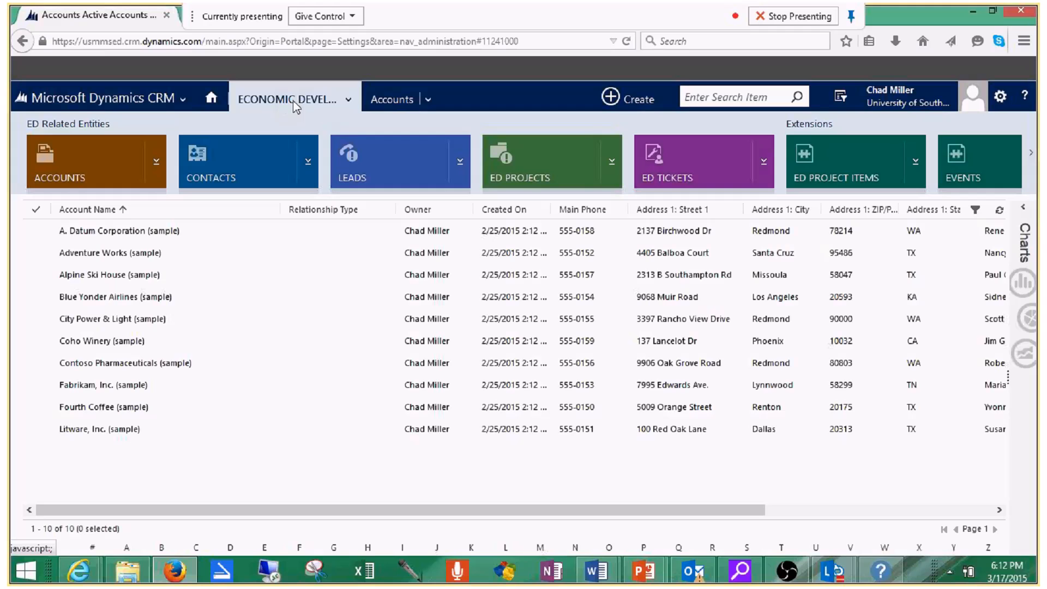
left_click(371, 167)
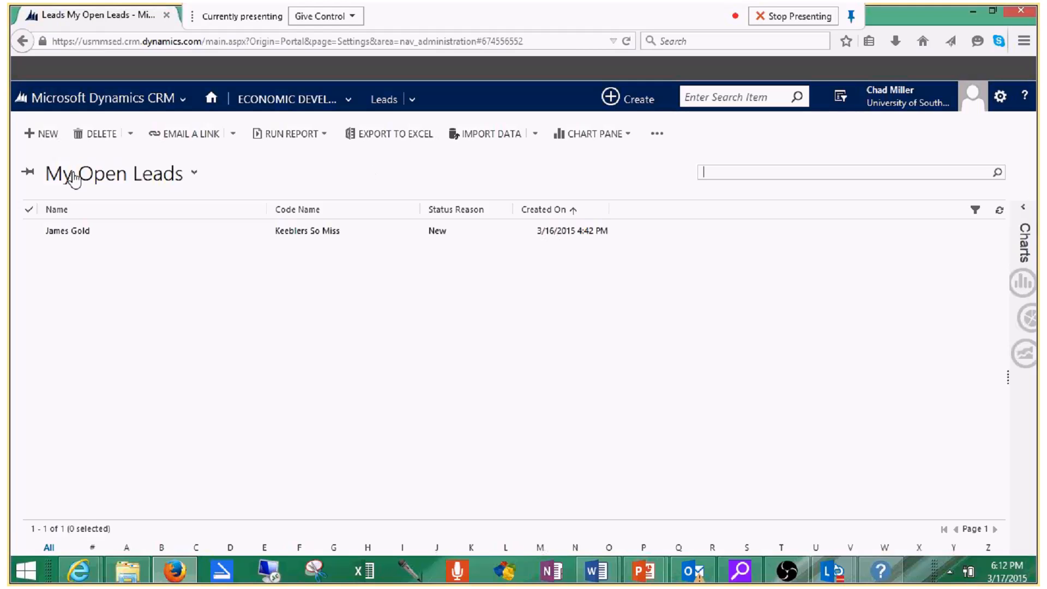
left_click(196, 177)
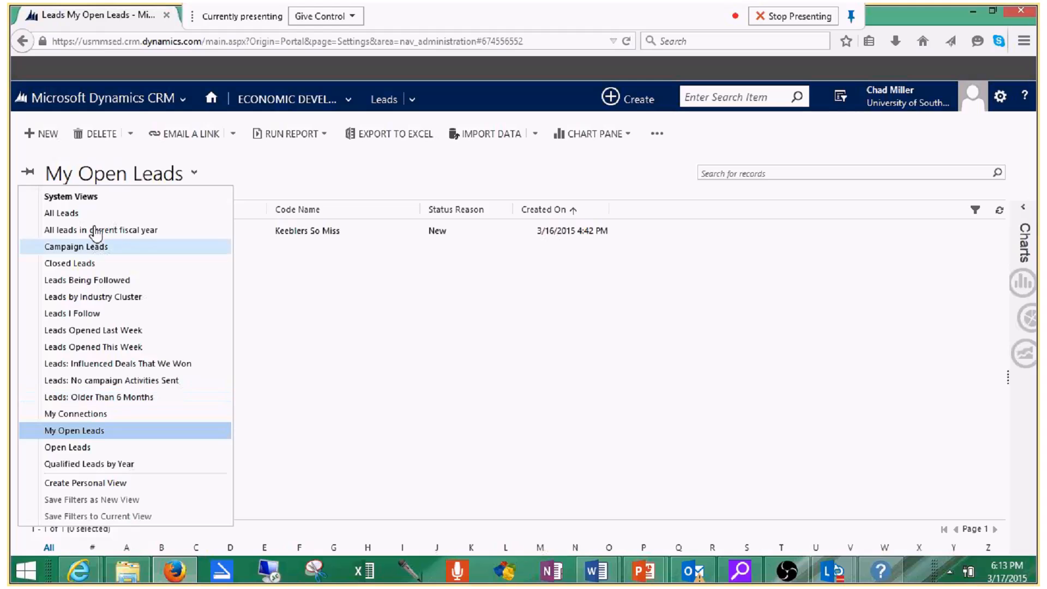
left_click(69, 214)
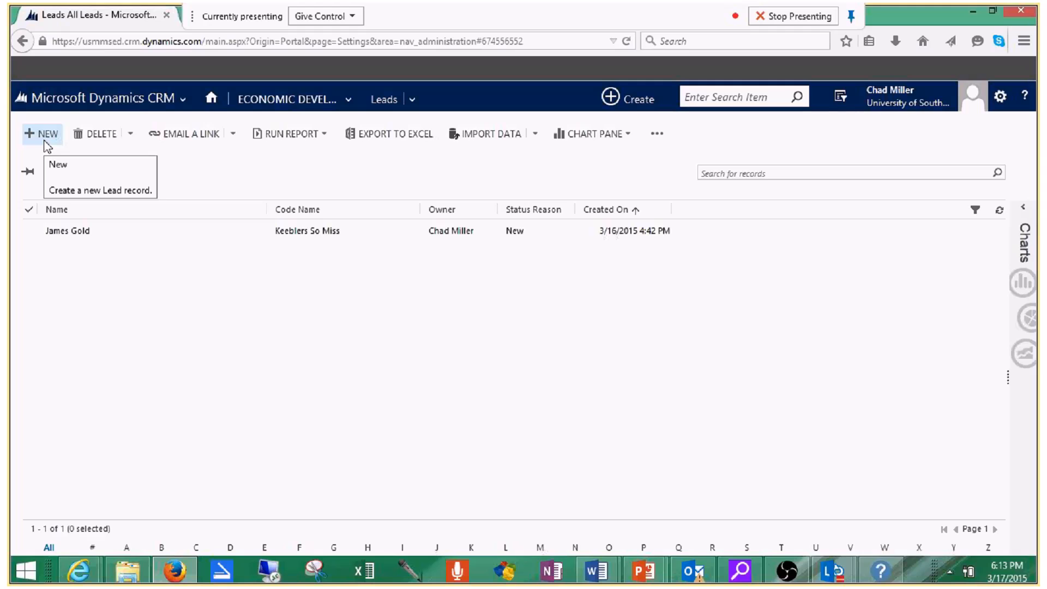
View the Leads by Rating chart and the chart selection for the leads list, then collapse the charts.
left_click(1024, 212)
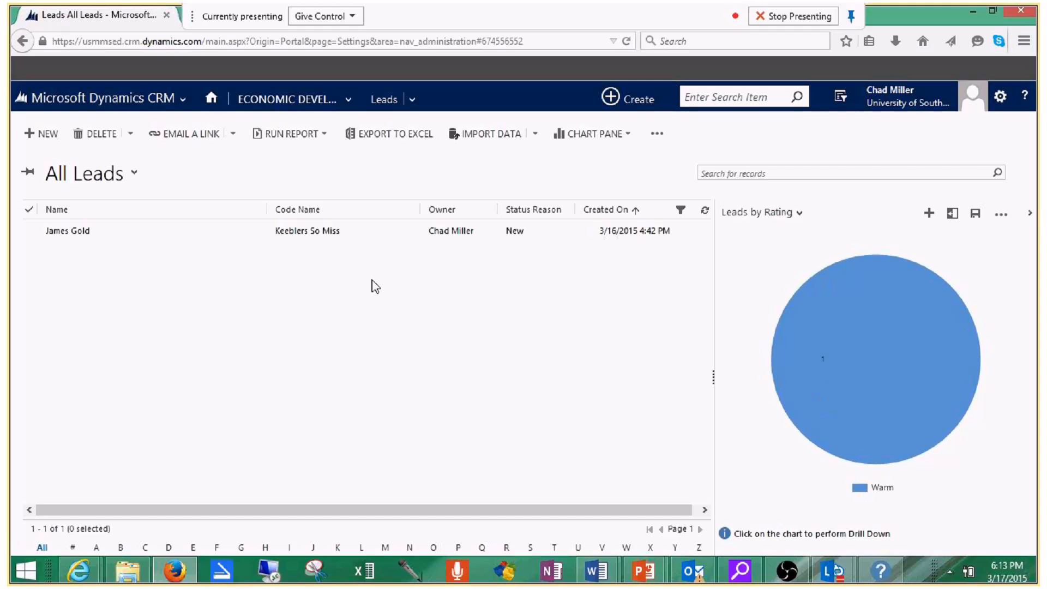
left_click(799, 214)
left_click(1029, 213)
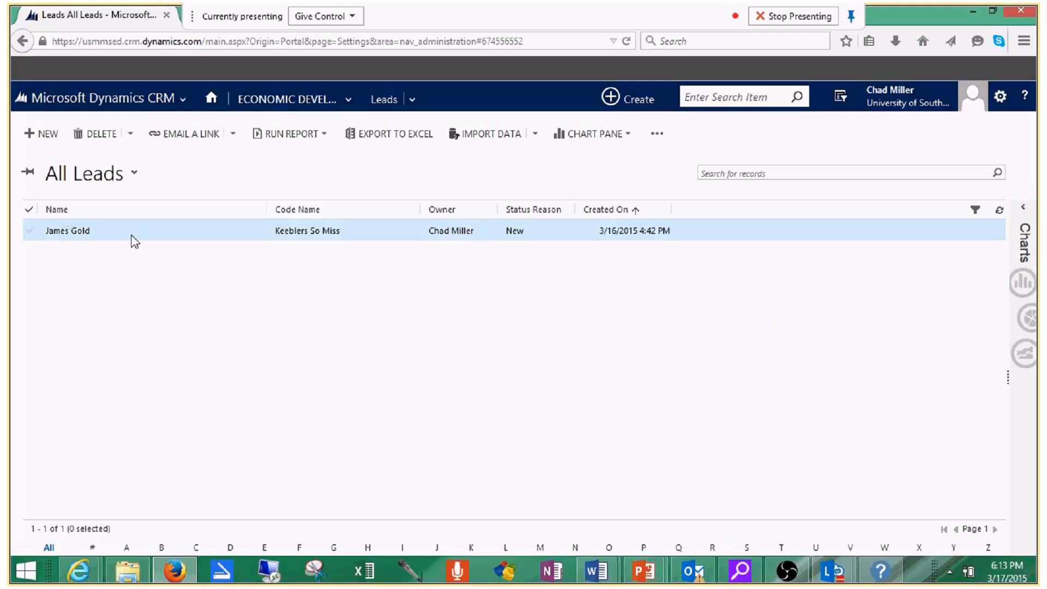
Open the lead with code name Keeblers So Miss, dismiss the pop-up blocker message and look over its summary.
left_click(57, 232)
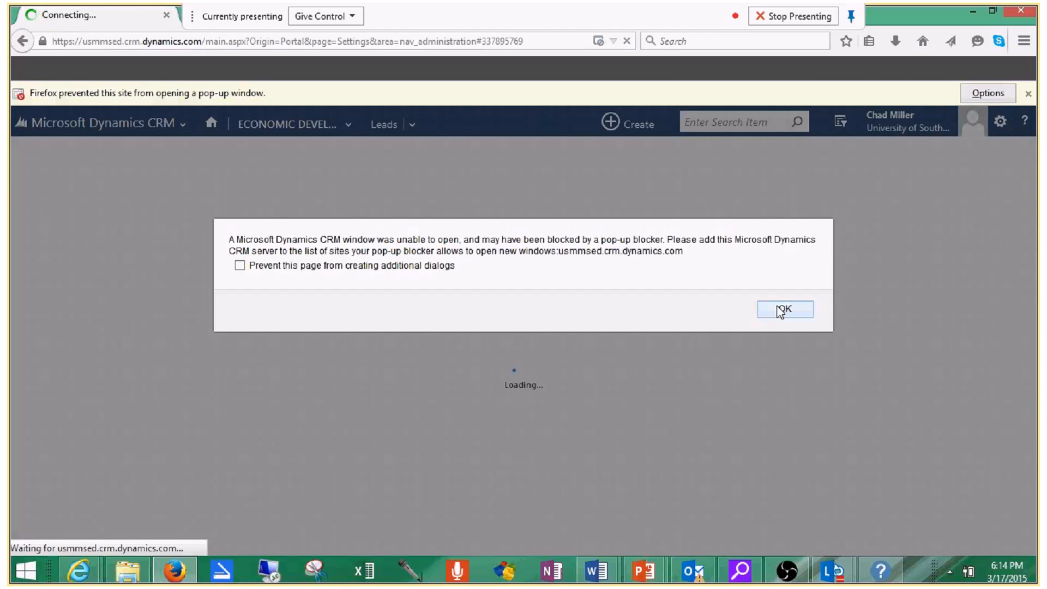
left_click(783, 310)
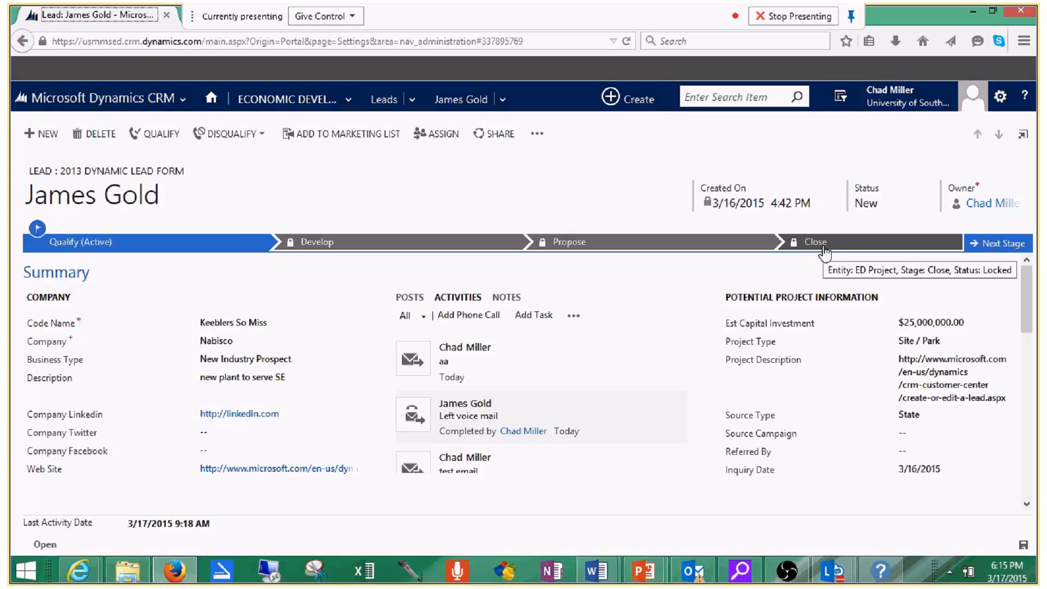
scroll(158, 392, "down", 1)
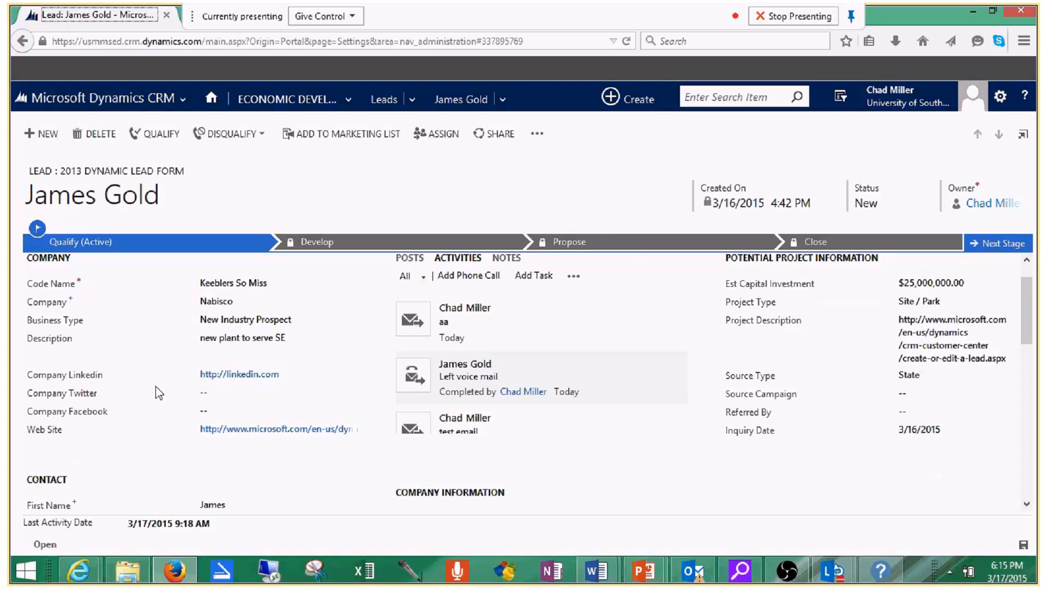
scroll(158, 393, "up", 1)
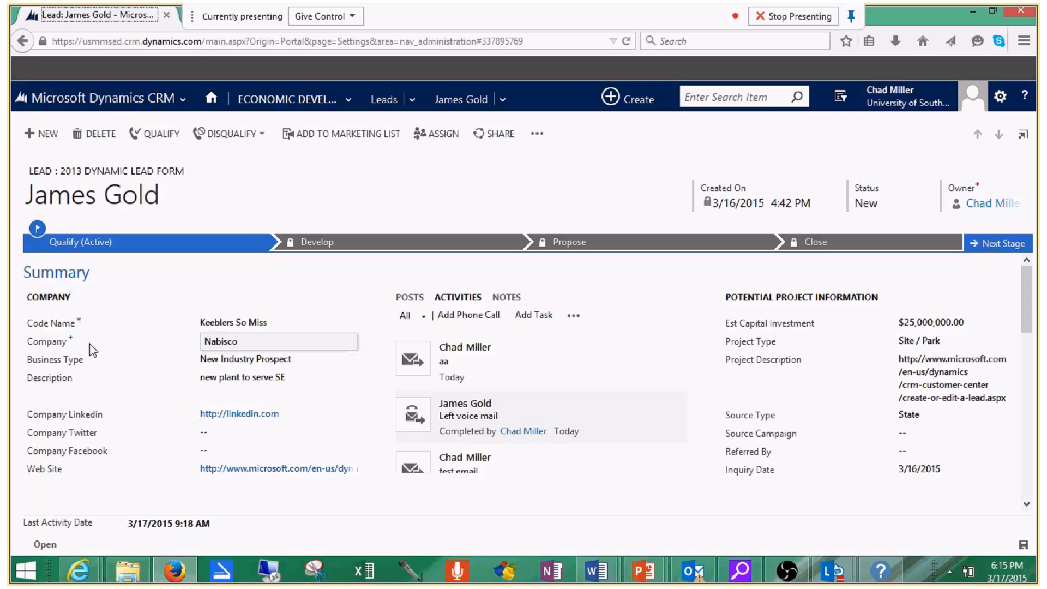
Check the lead's Business Type and Source Type options, selecting New Industry Prospect and State.
left_click(346, 360)
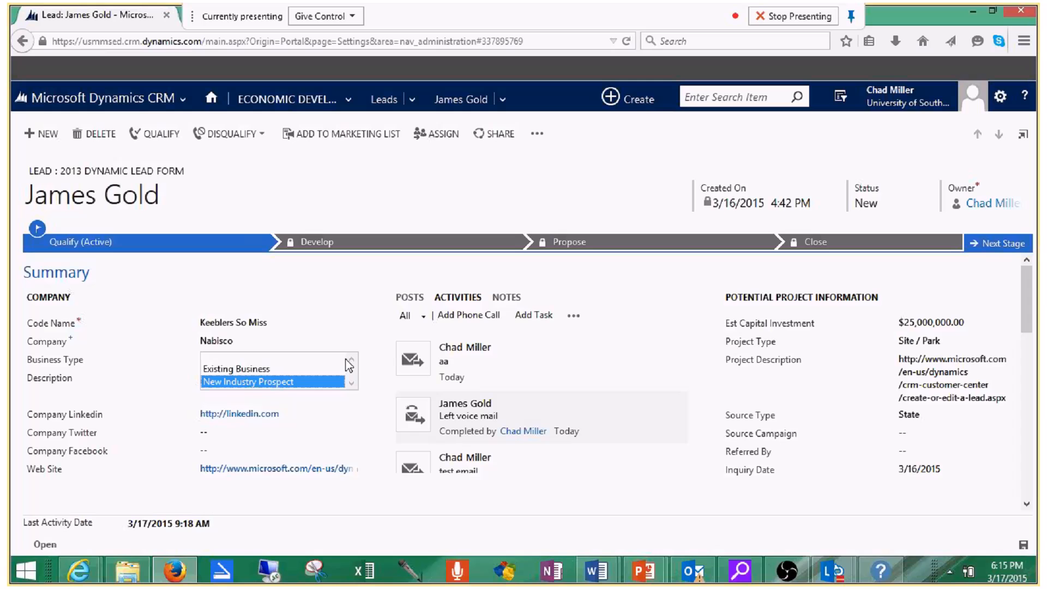
left_click(283, 381)
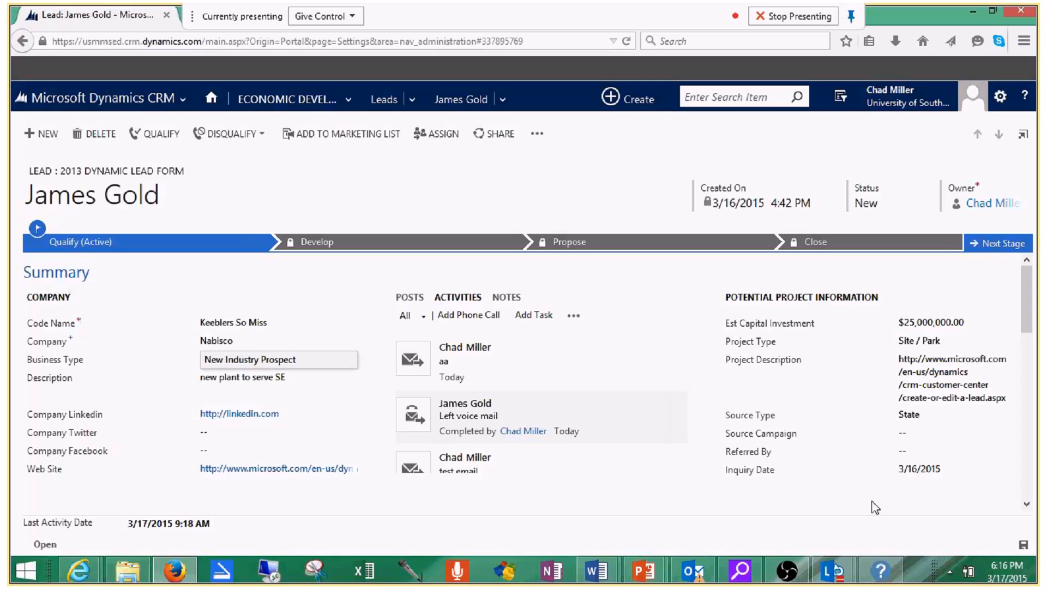
left_click(933, 417)
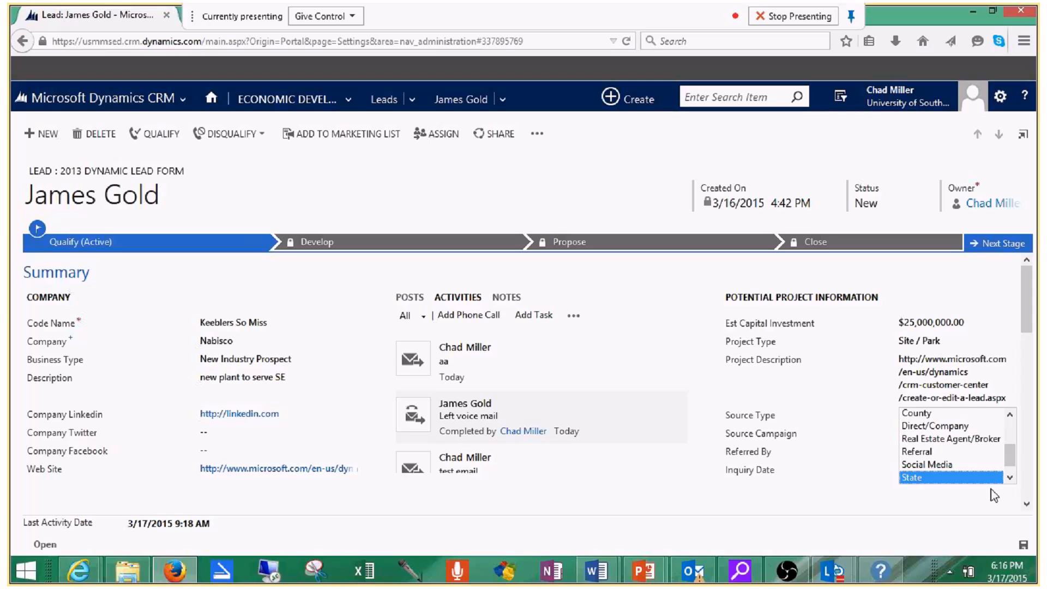
left_click(1010, 477)
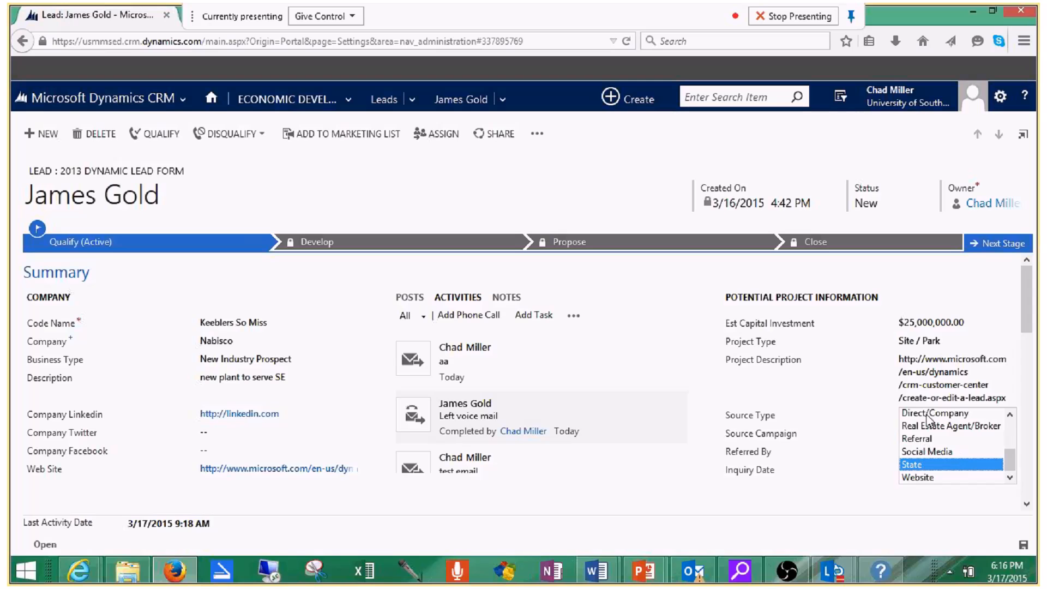
left_click(1012, 421)
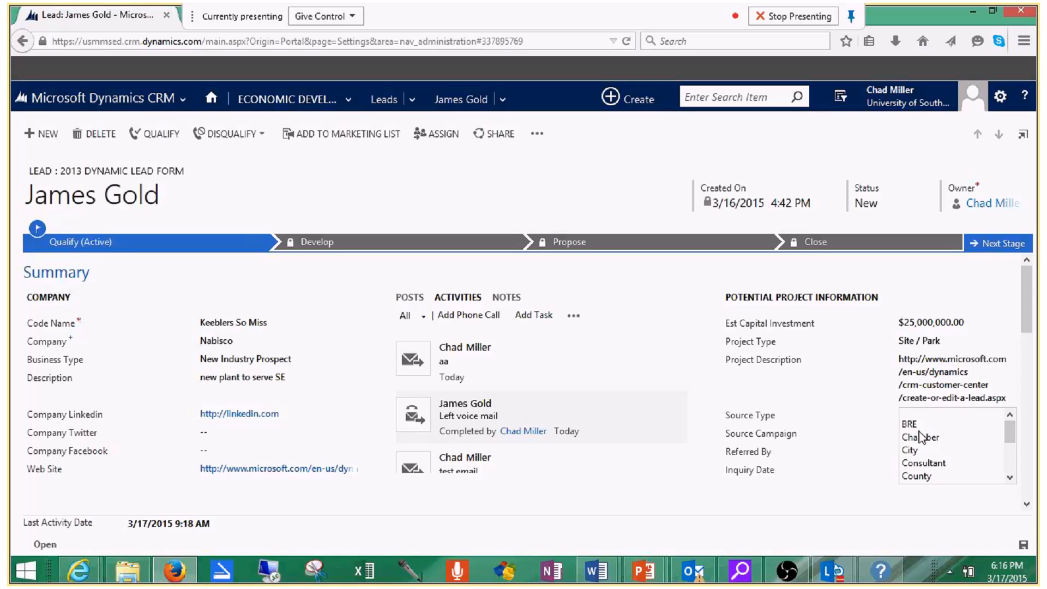
left_click(1009, 478)
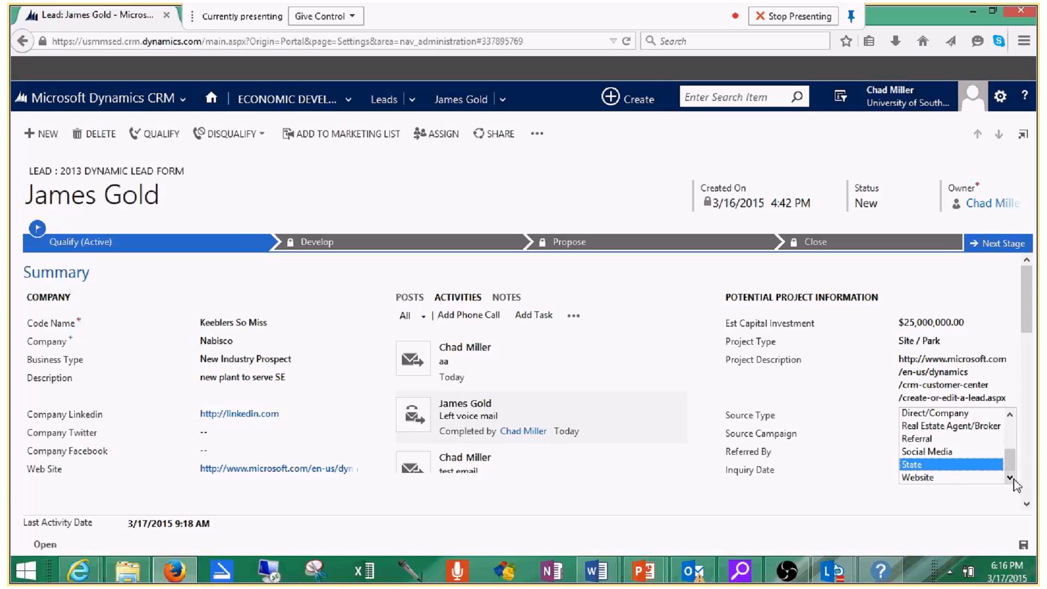
left_click(919, 465)
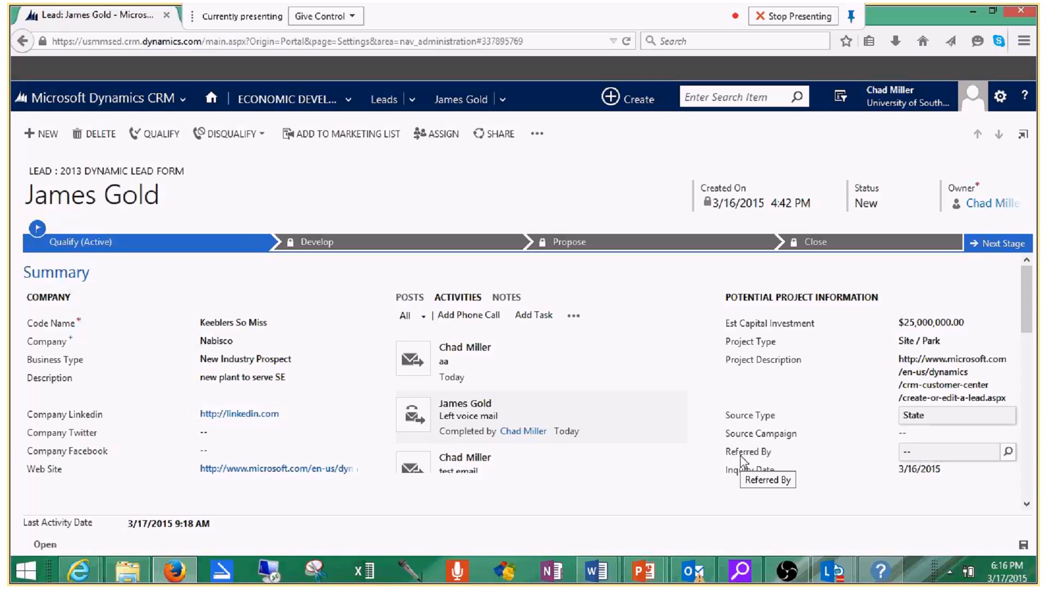
Review the lead's inquiry date, contact details, company information, address map and company fields.
scroll(637, 507, "down", 2)
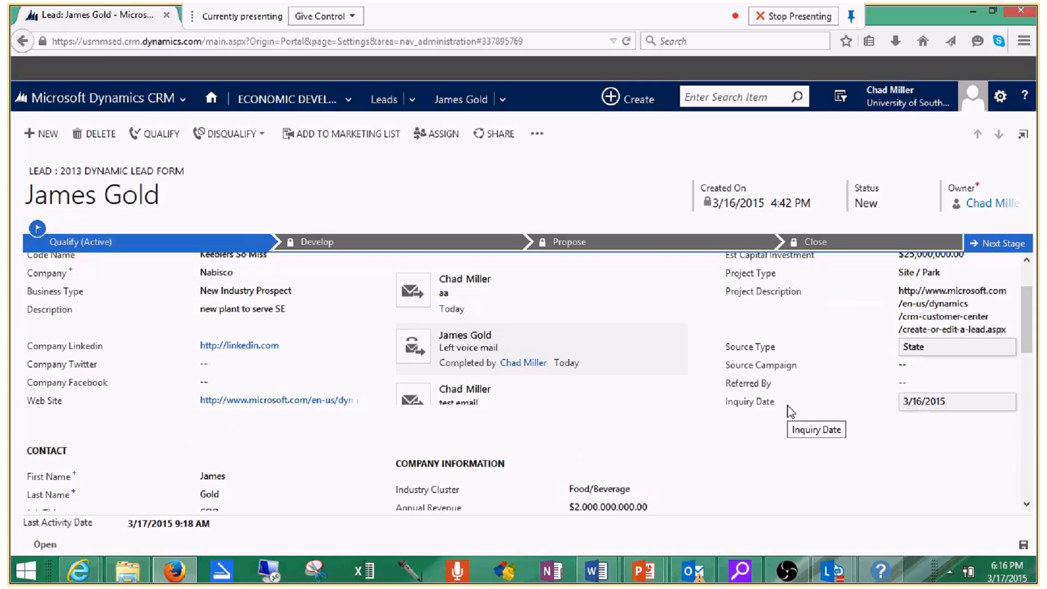
scroll(346, 467, "down", 4)
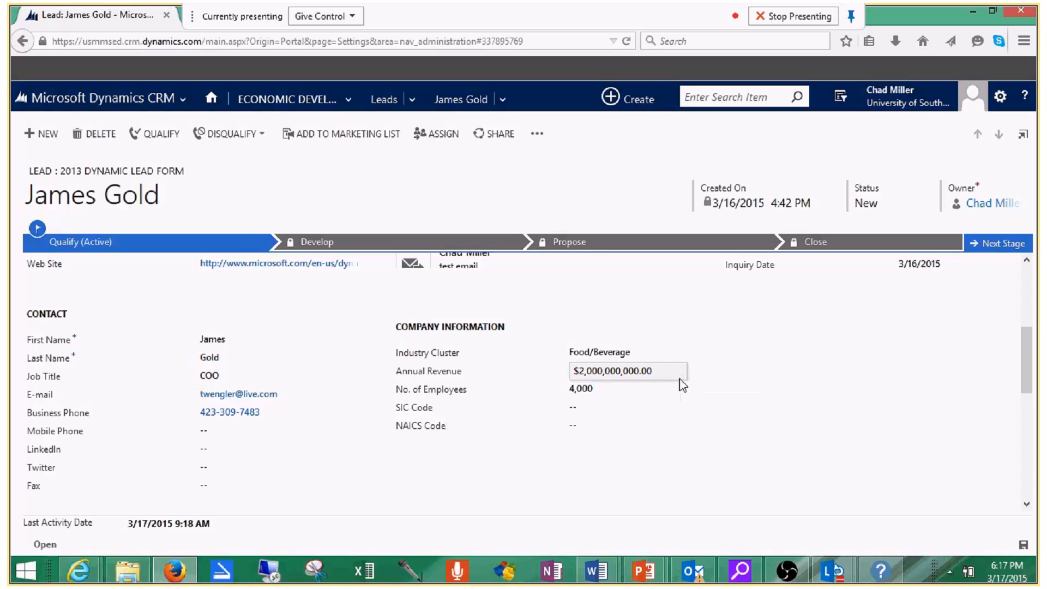
scroll(581, 512, "down", 2)
scroll(577, 511, "down", 3)
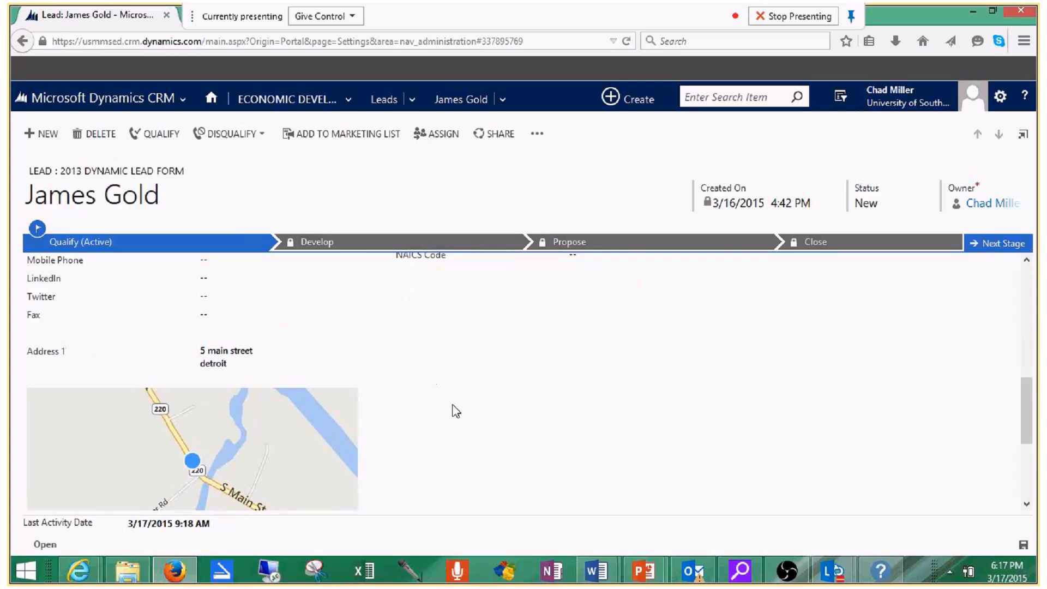
scroll(456, 412, "down", 3)
scroll(276, 374, "down", 2)
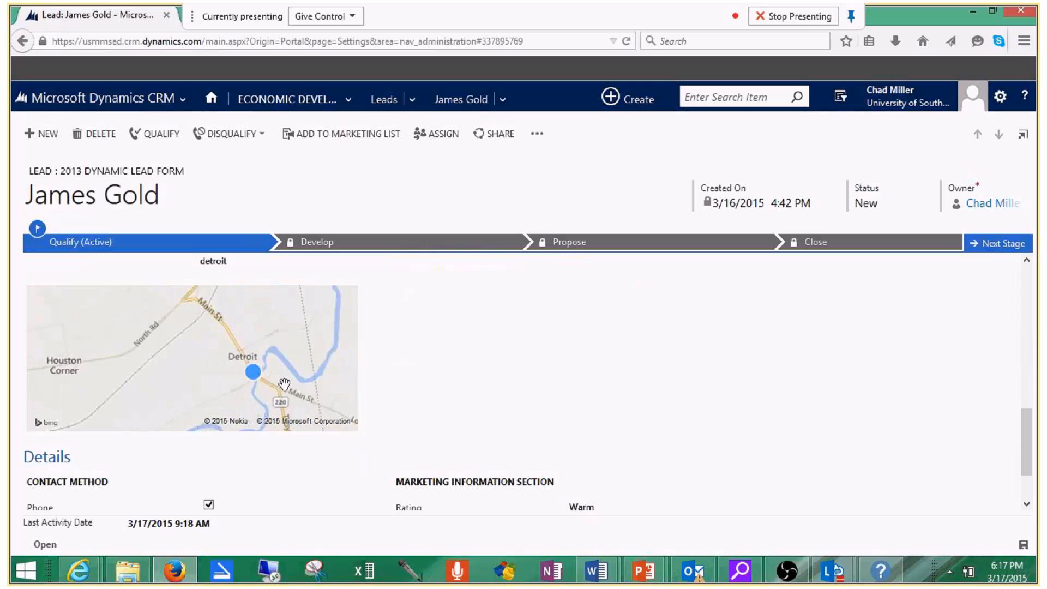
scroll(392, 377, "up", 3)
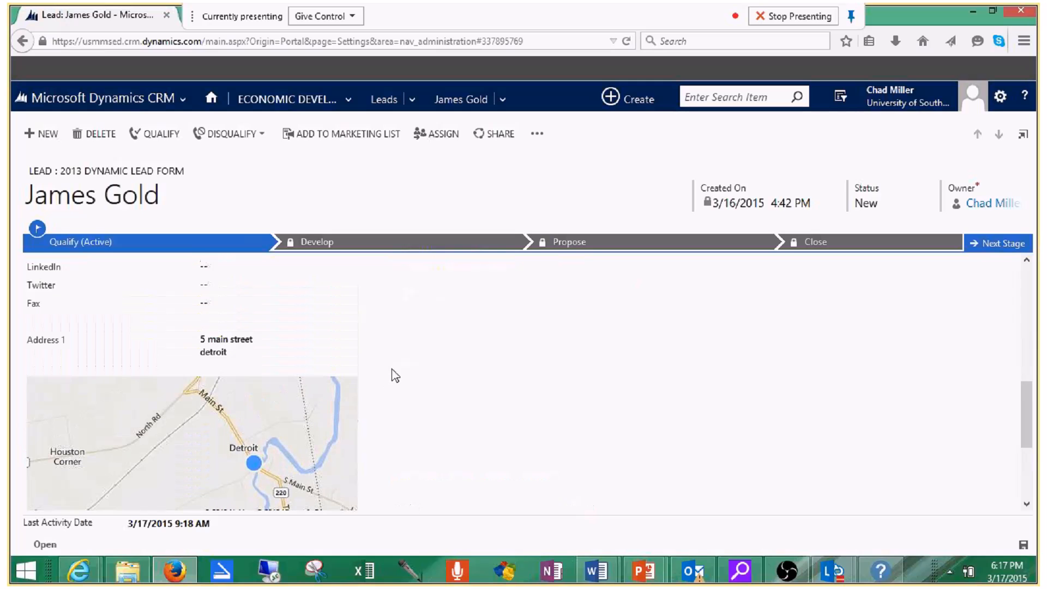
scroll(395, 376, "up", 1)
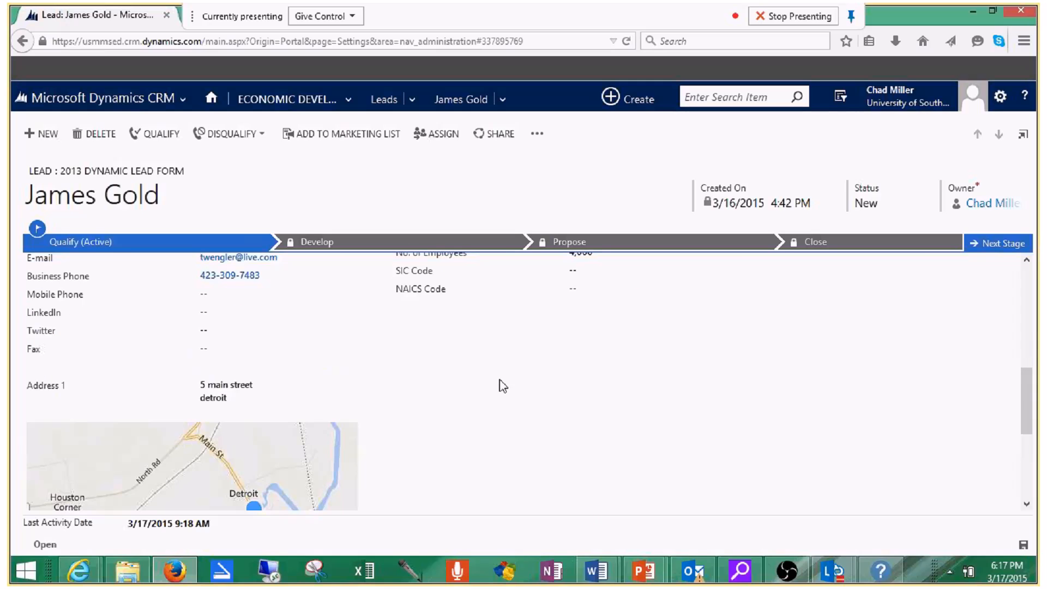
scroll(497, 386, "up", 5)
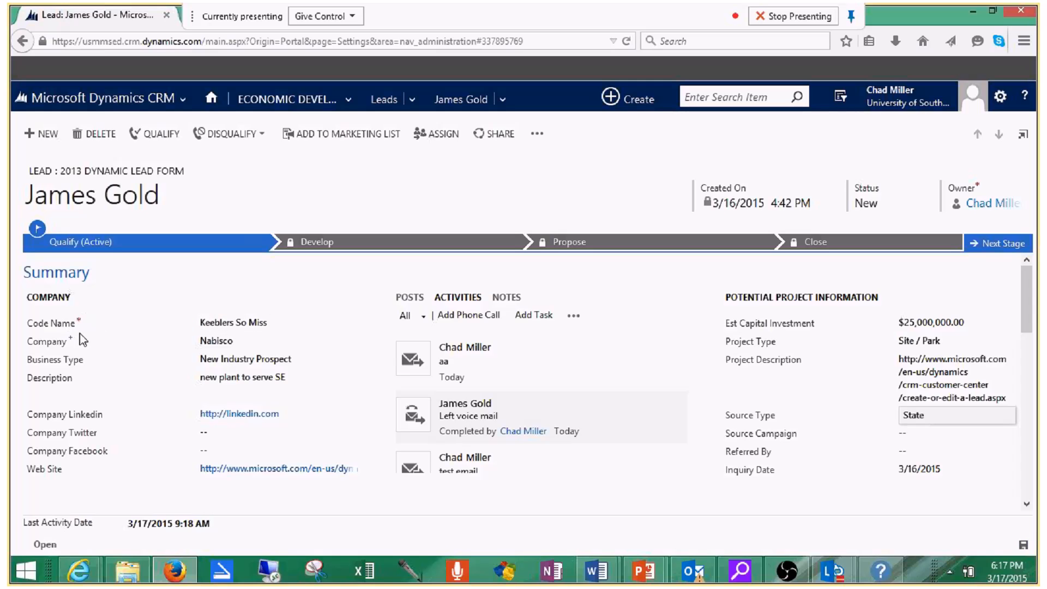
mouse_move(84, 332)
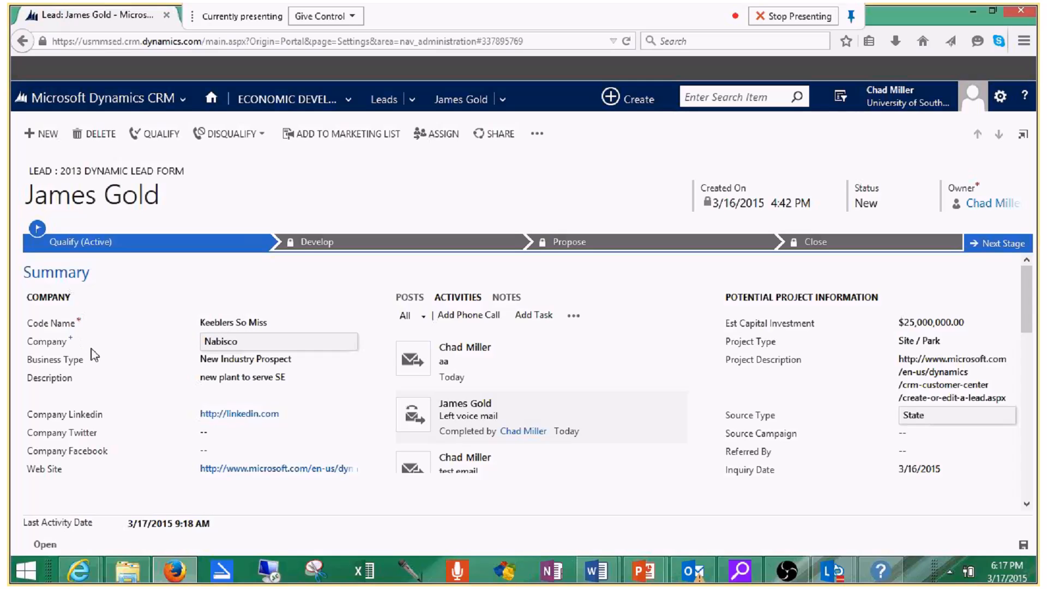
mouse_move(96, 354)
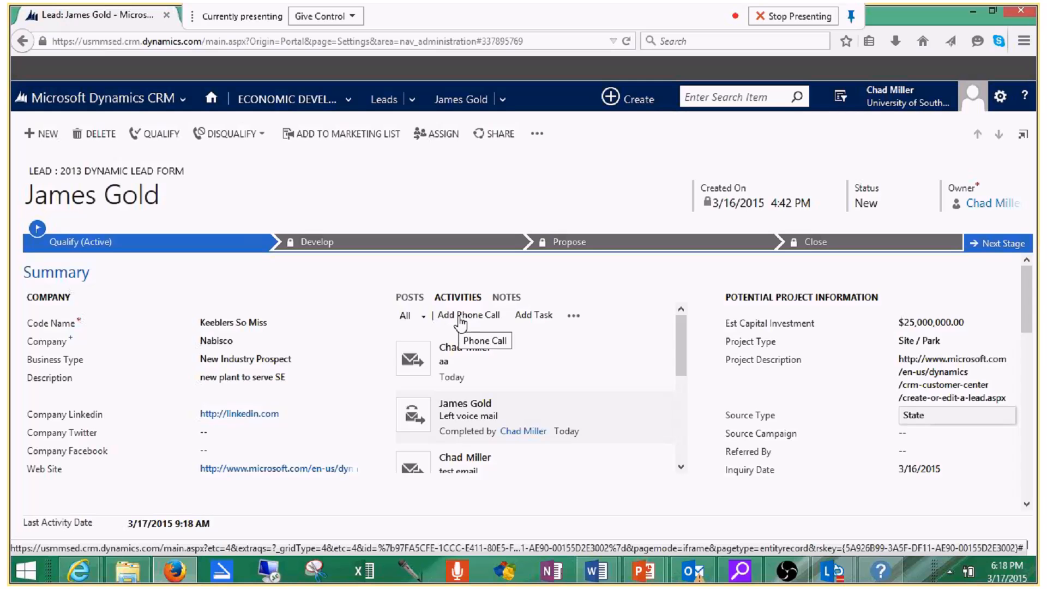
Start a note reading "fkljadsl" on the lead, clear its text and return to the lead's activities.
left_click(507, 298)
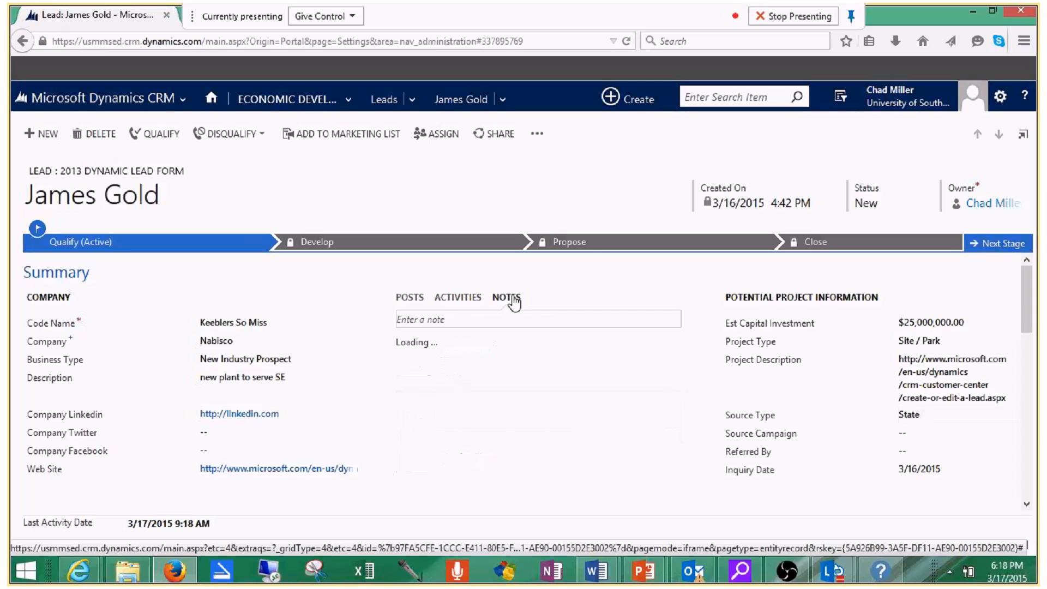
left_click(476, 320)
type("fkljadsl")
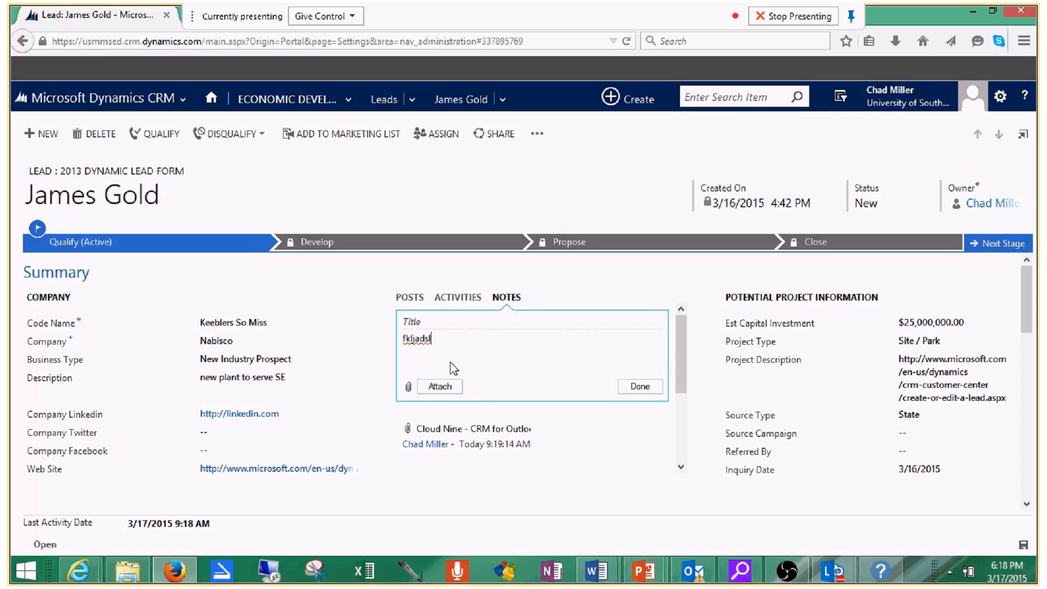
key("BackSpace")
key("BackSpace")
key("BackSpace")
key("BackSpace")
key("BackSpace")
key("BackSpace")
key("BackSpace")
key("BackSpace")
left_click(458, 298)
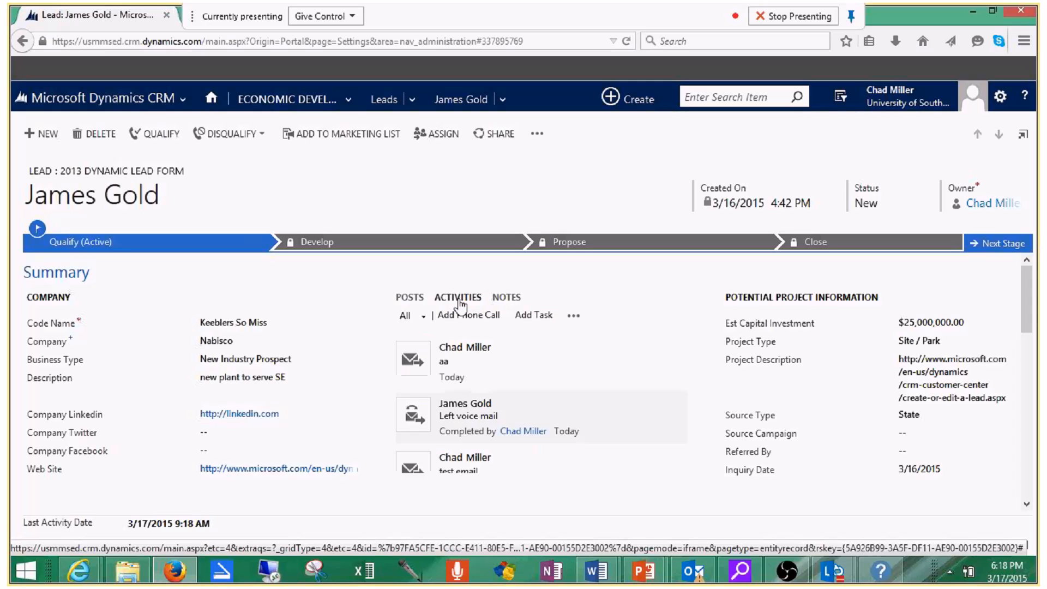
Start a new appointment for the lead with the subject "tour" and the street address as its location.
left_click(573, 318)
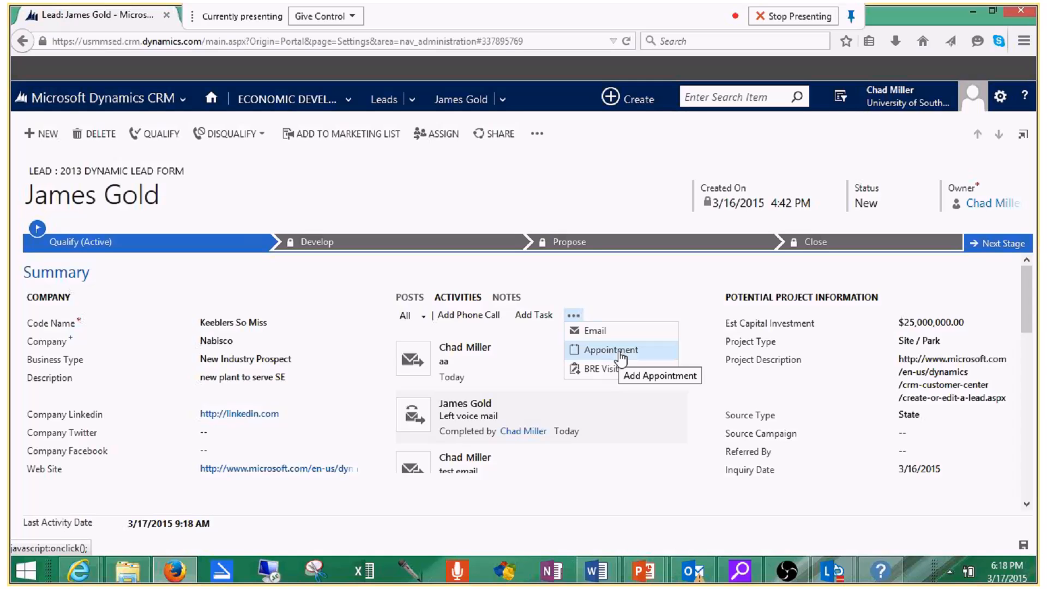
left_click(621, 358)
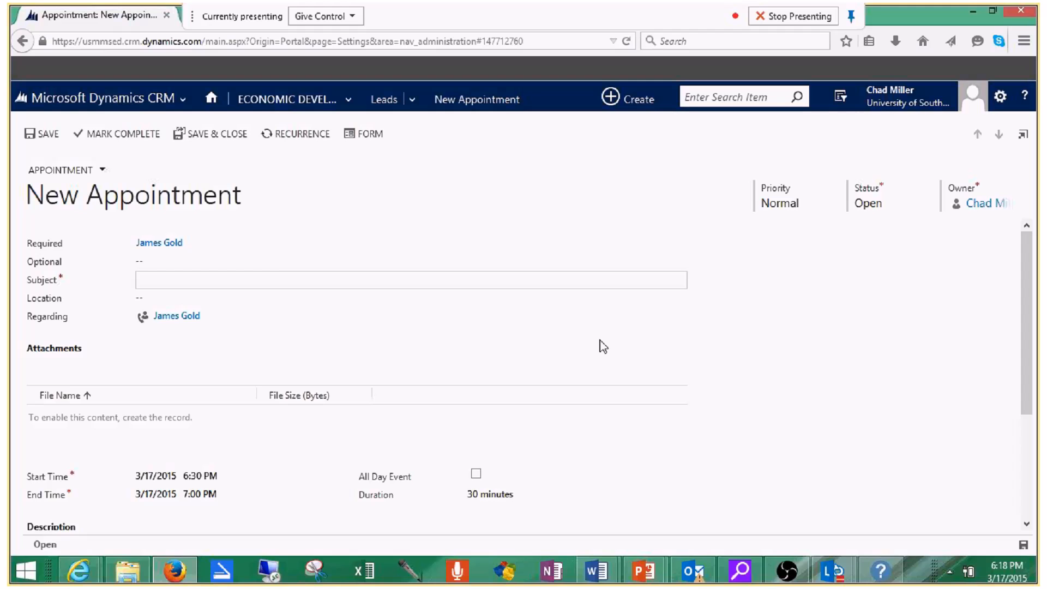
type("tour")
left_click(169, 301)
type("5 main")
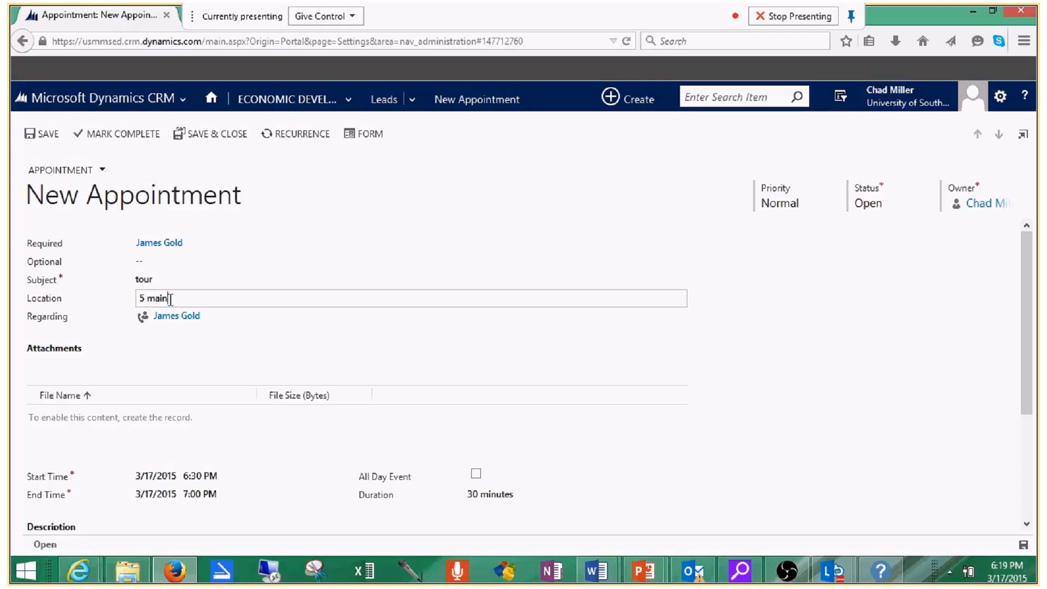
Complete the tour appointment's street address, make it an all-day event, save it and return to the lead.
type(" street")
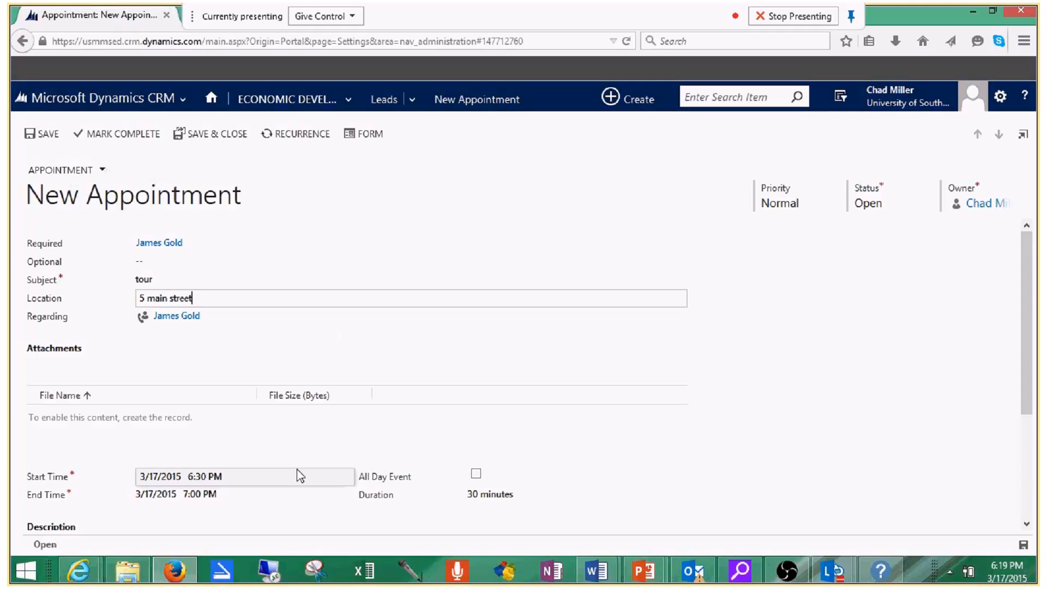
scroll(306, 486, "down", 2)
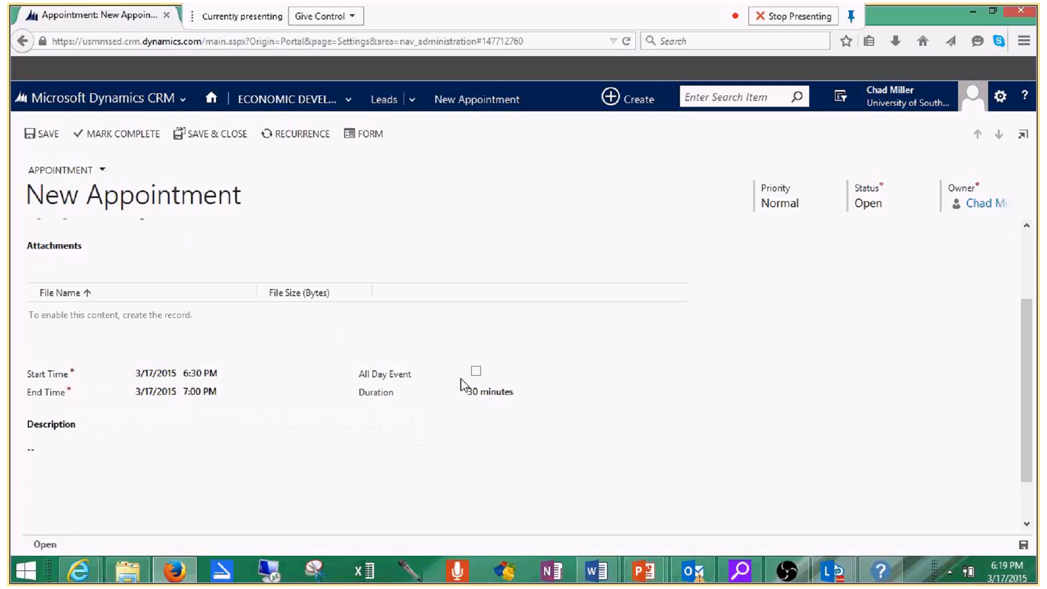
left_click(476, 371)
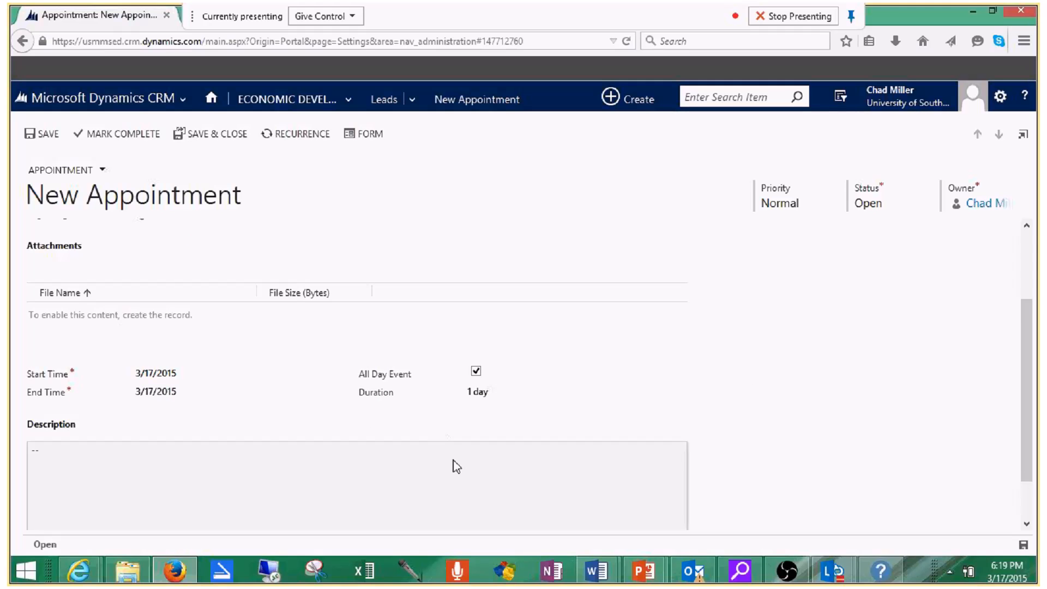
scroll(873, 471, "down", 1)
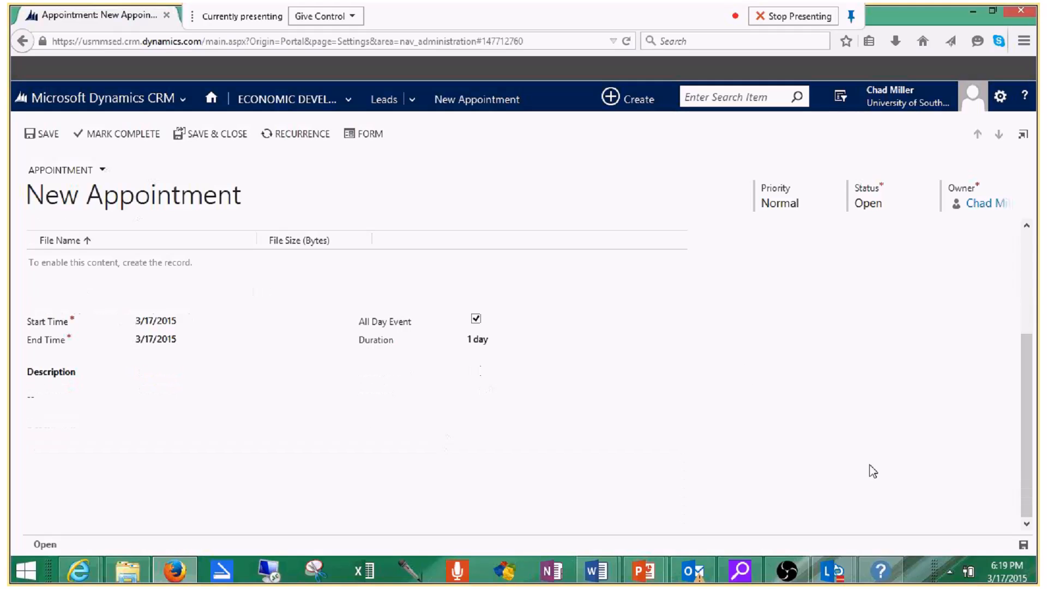
left_click(1024, 546)
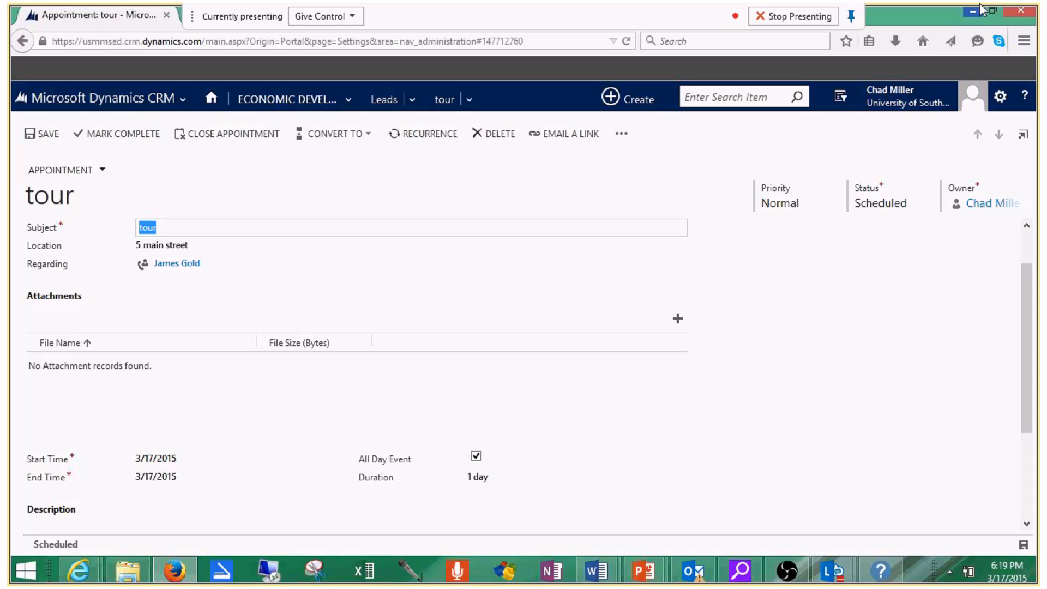
left_click(25, 45)
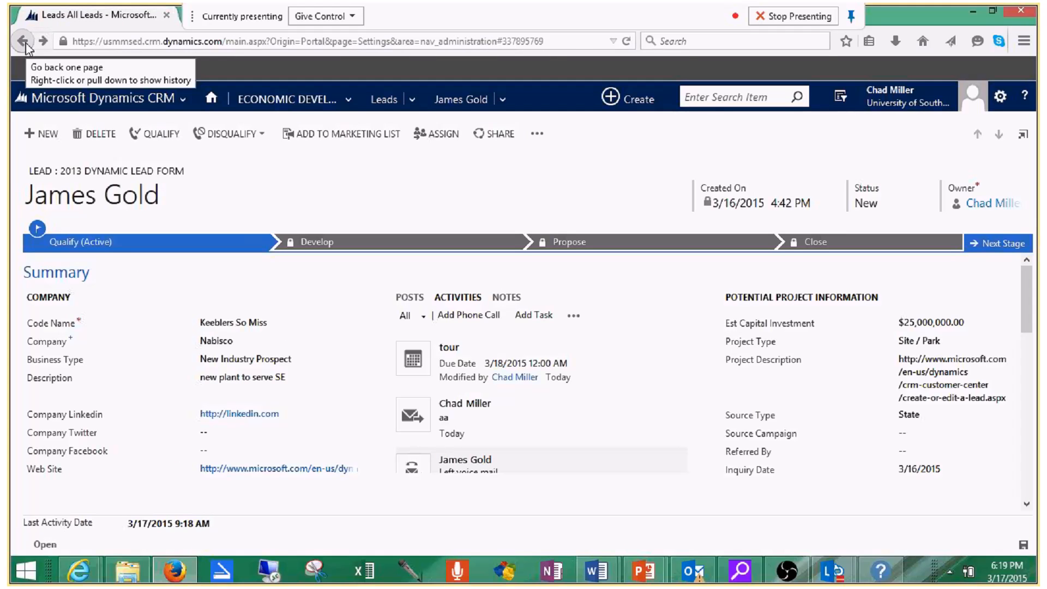
Examine the fields of a new task on the lead and close the form without creating the task.
mouse_move(444, 360)
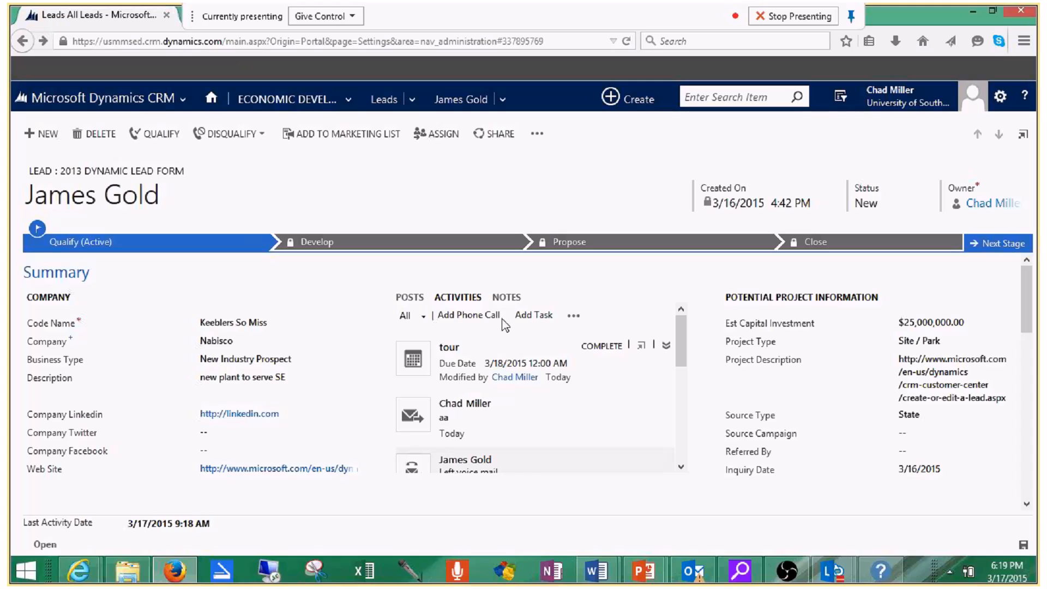
left_click(526, 316)
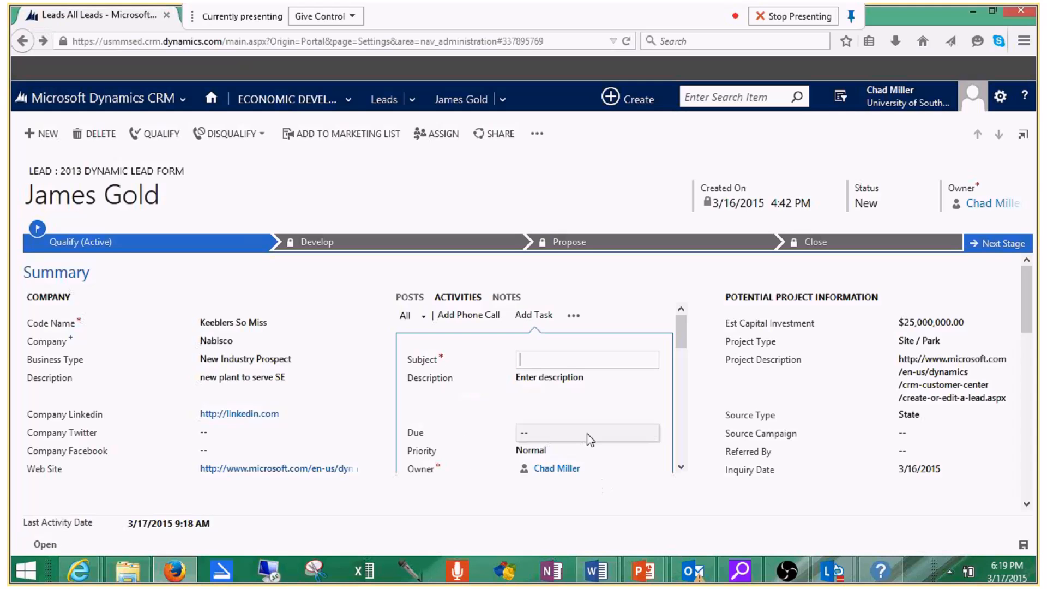
scroll(589, 442, "down", 1)
scroll(589, 441, "down", 3)
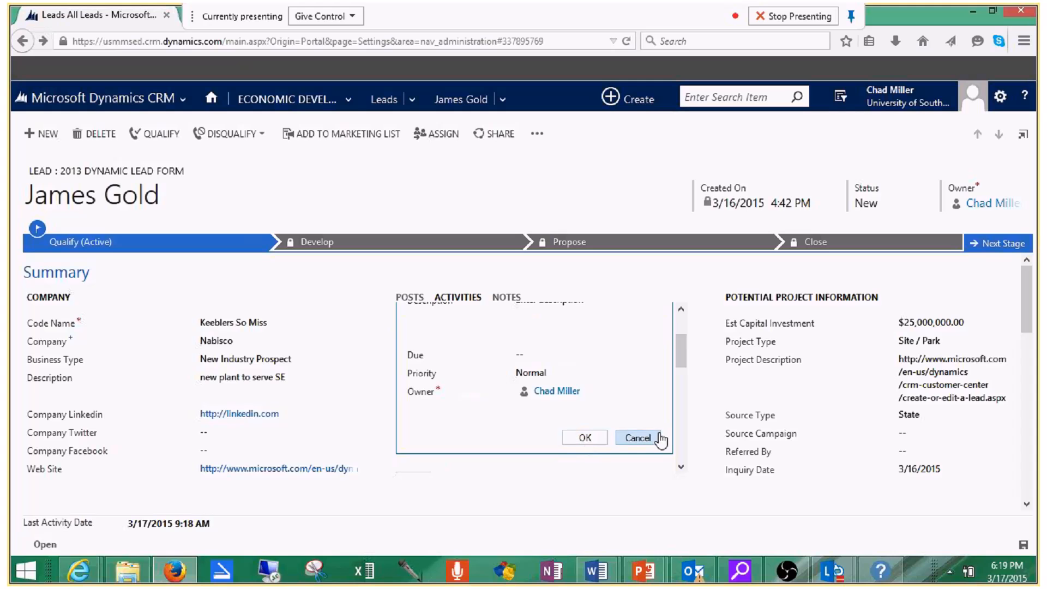
scroll(638, 436, "up", 3)
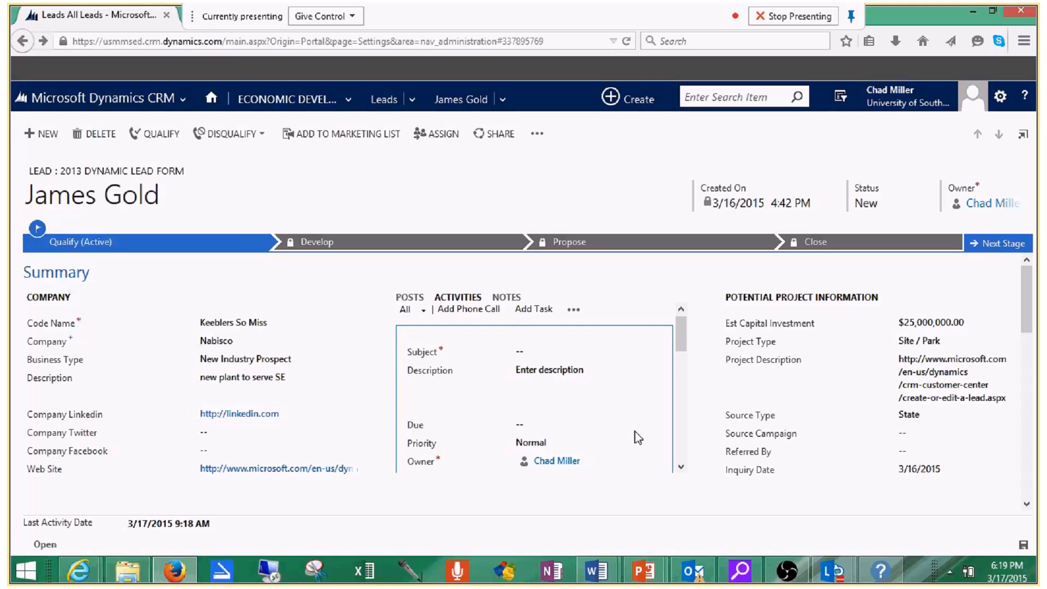
left_click(536, 313)
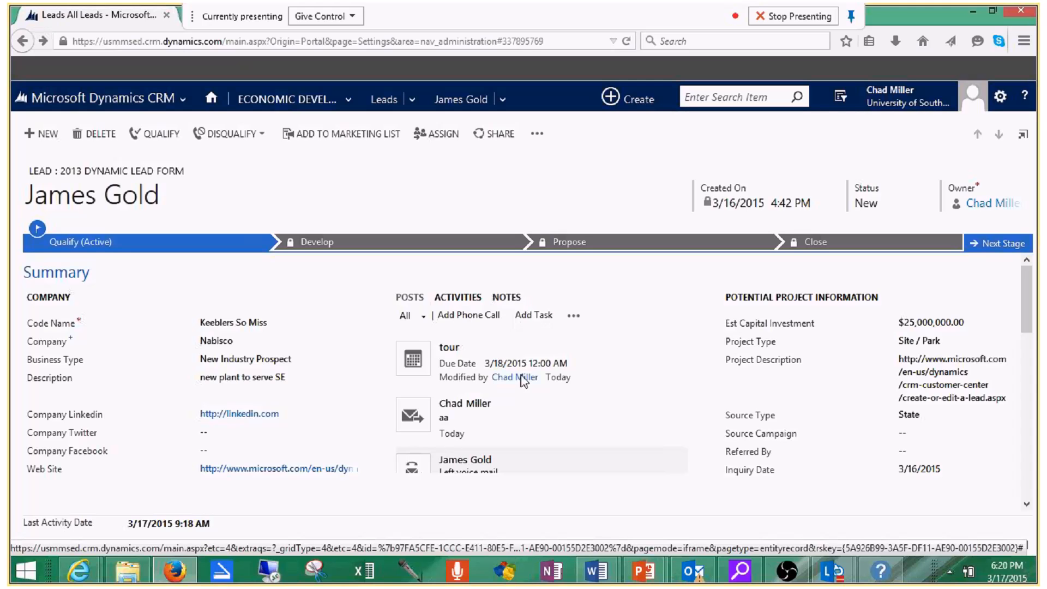
Review the lead's activities, contact and company information, address map, contact methods and marketing information.
scroll(514, 433, "down", 3)
scroll(715, 372, "down", 3)
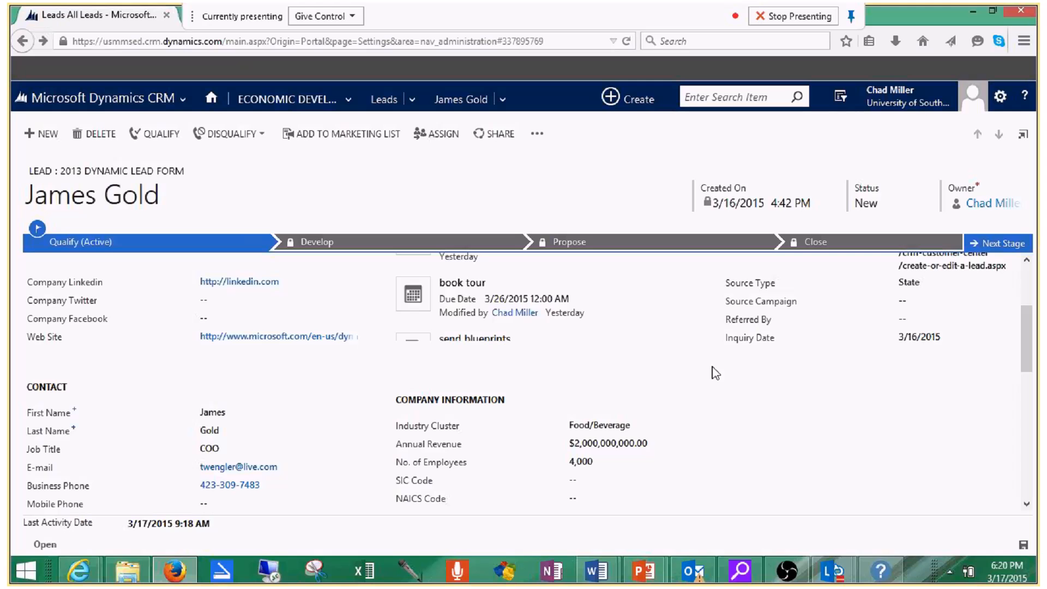
scroll(712, 379, "down", 6)
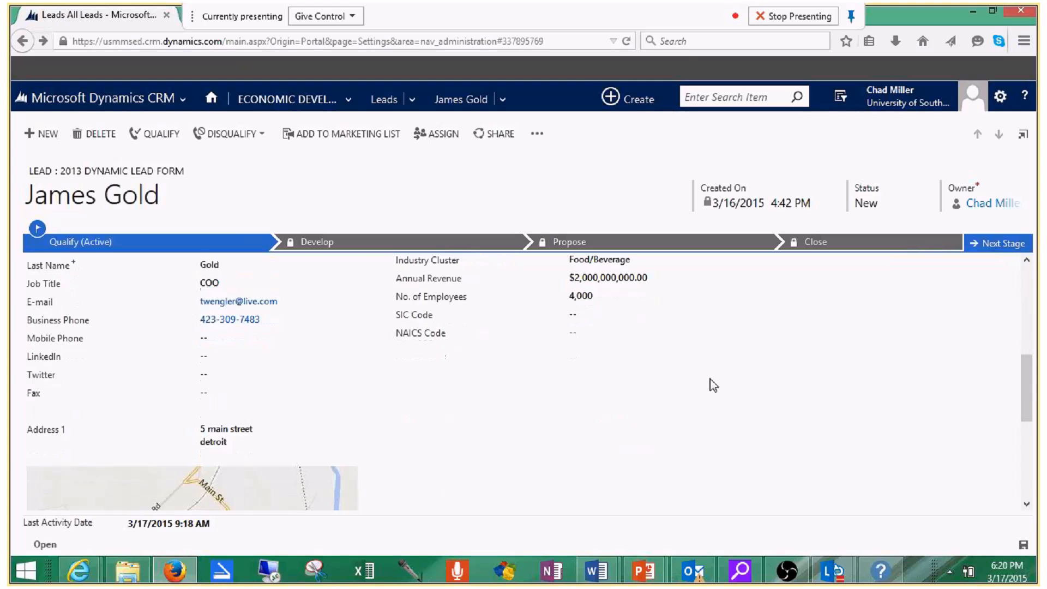
scroll(711, 389, "down", 1)
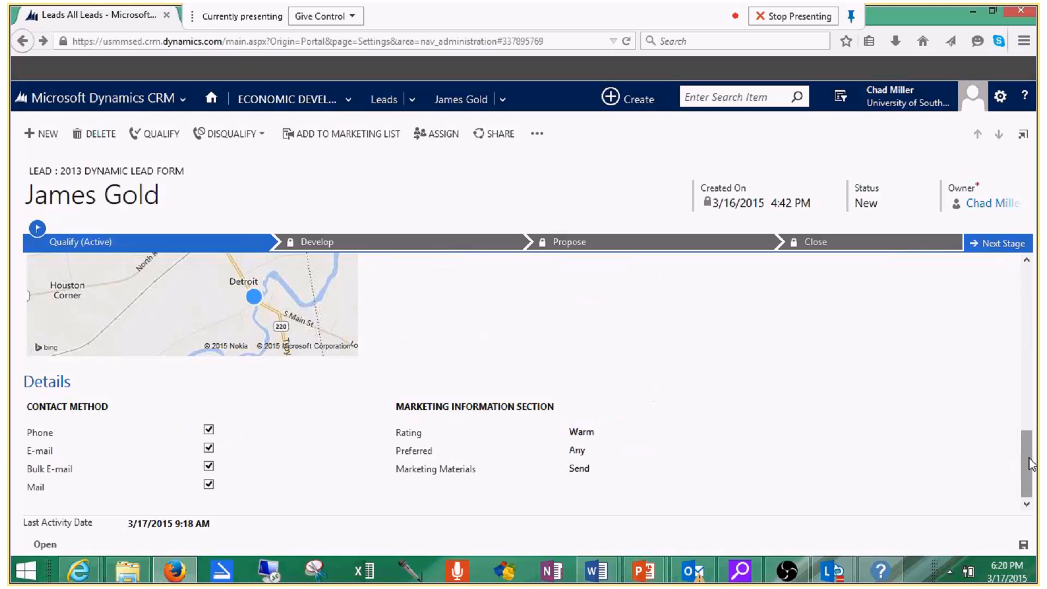
left_click_drag(1029, 473, 1020, 266)
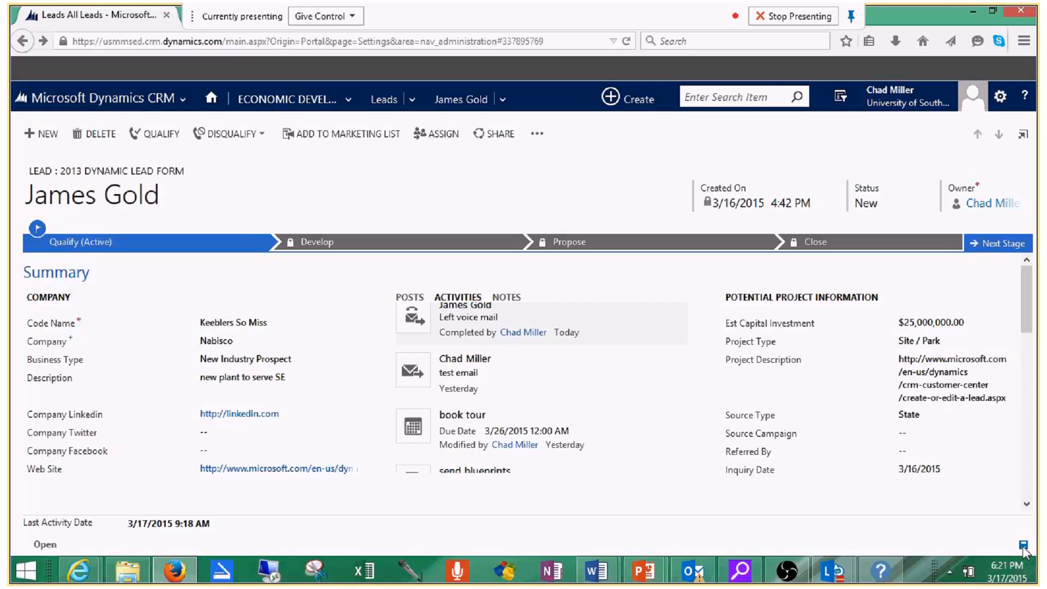
Return to the leads list and display the Open Leads view and the All leads in current fiscal year view.
left_click(31, 42)
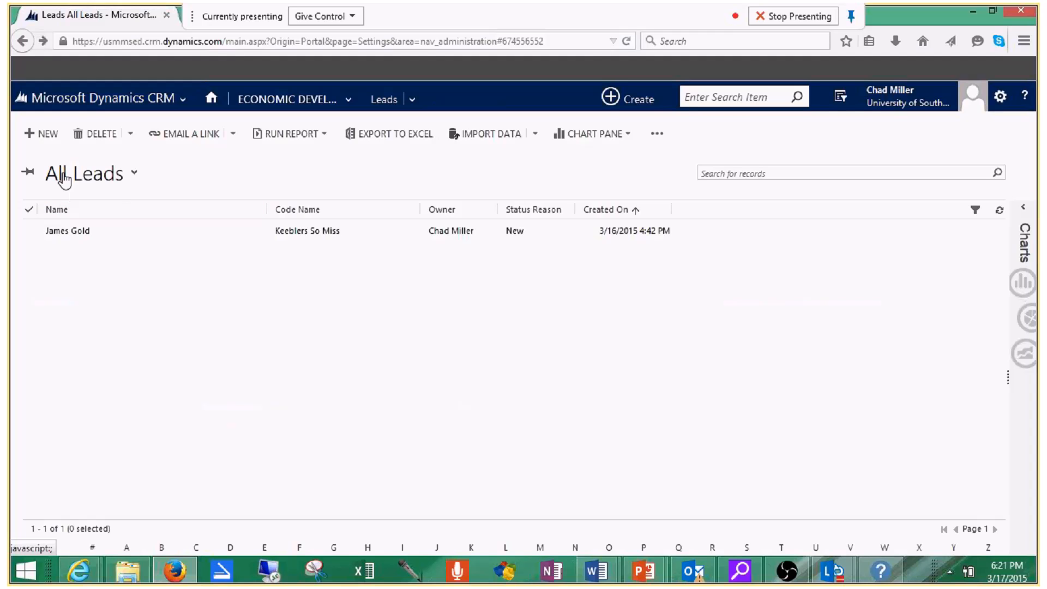
left_click(134, 174)
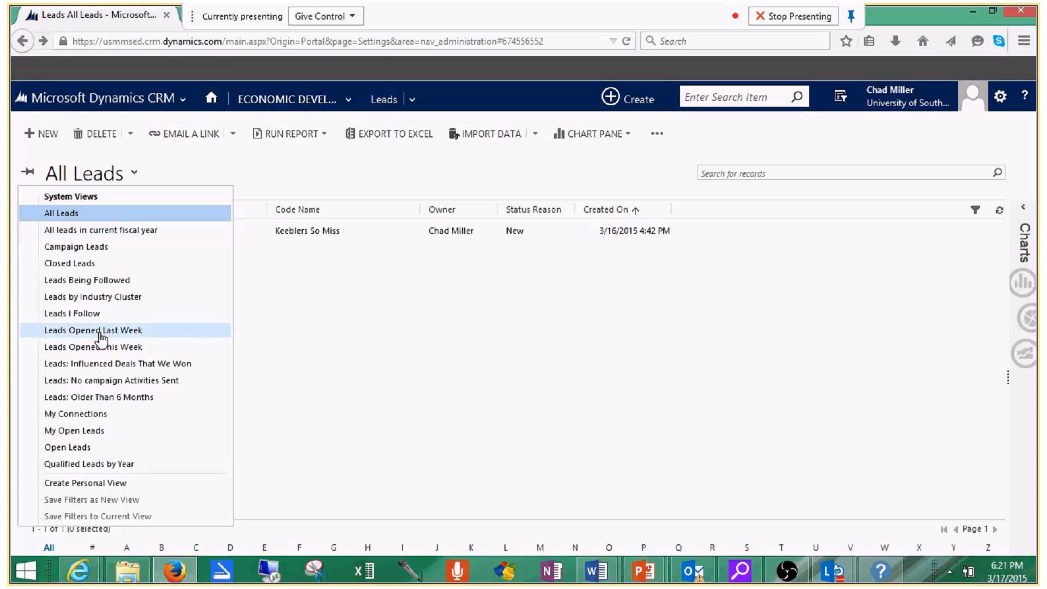
left_click(86, 448)
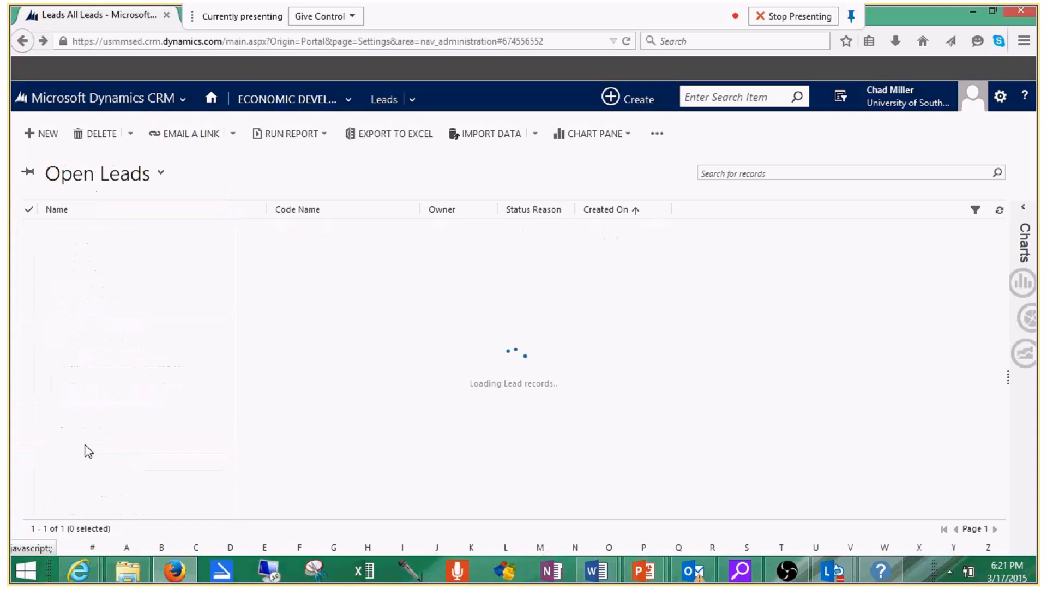
left_click(163, 174)
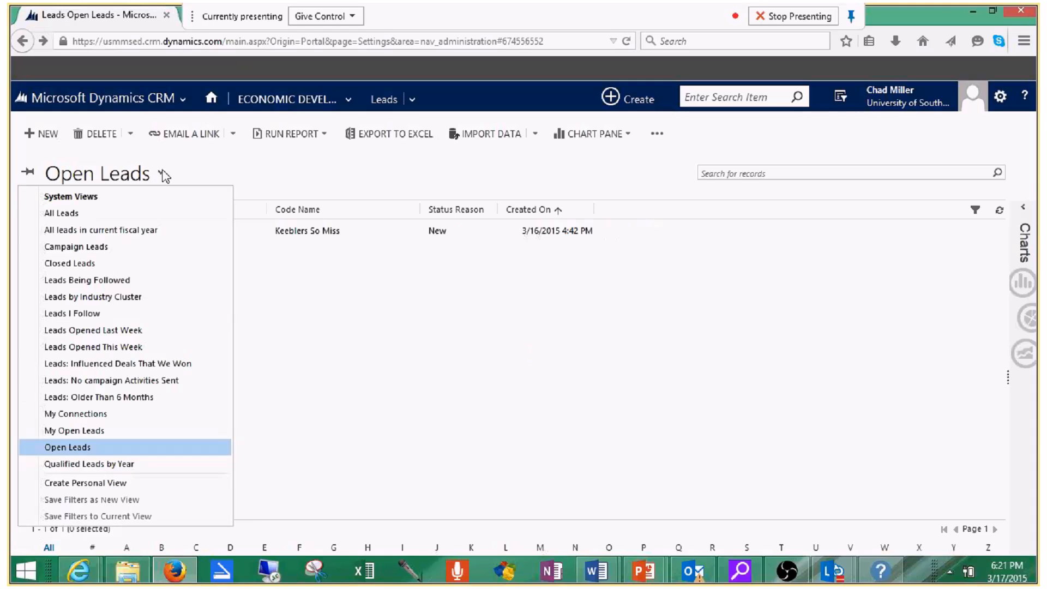
left_click(116, 231)
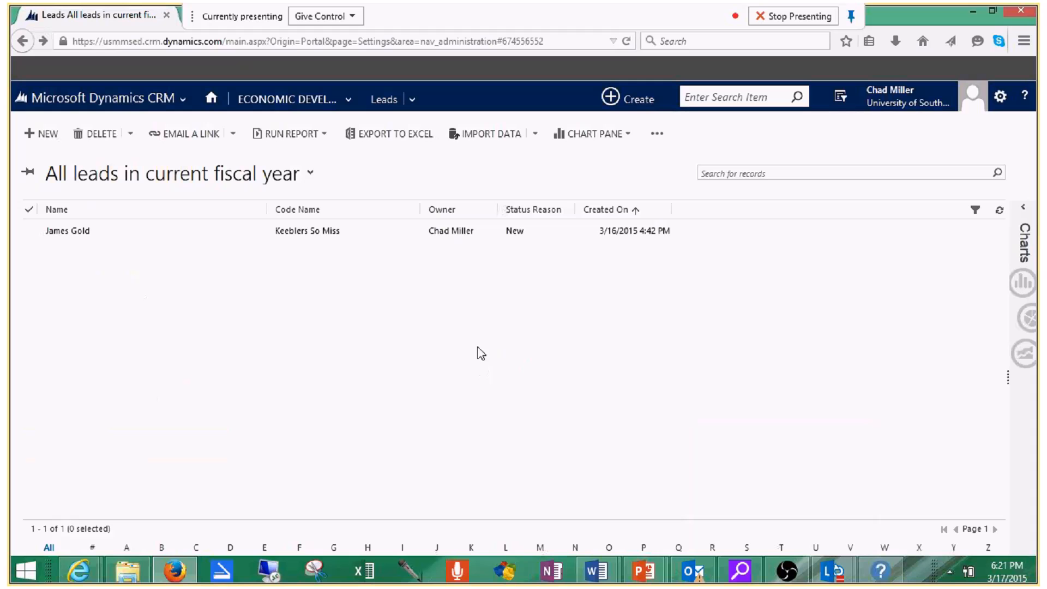
Open the economicdevelopmentcrm.com website and view the request form in its Demo/Contact Us section.
left_click(294, 42)
type("w")
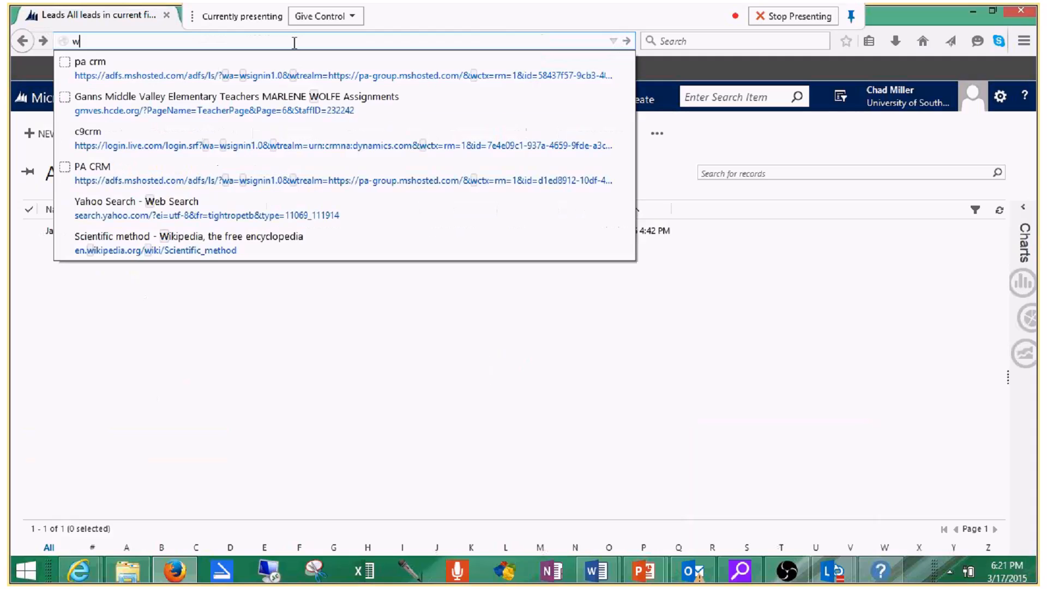
type("ww.e")
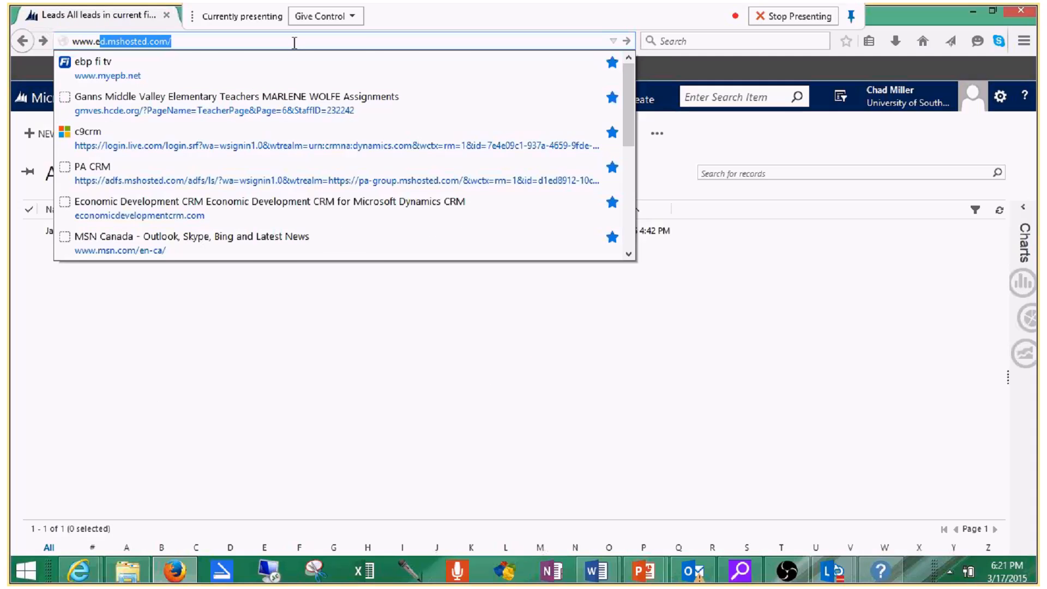
type("conomi")
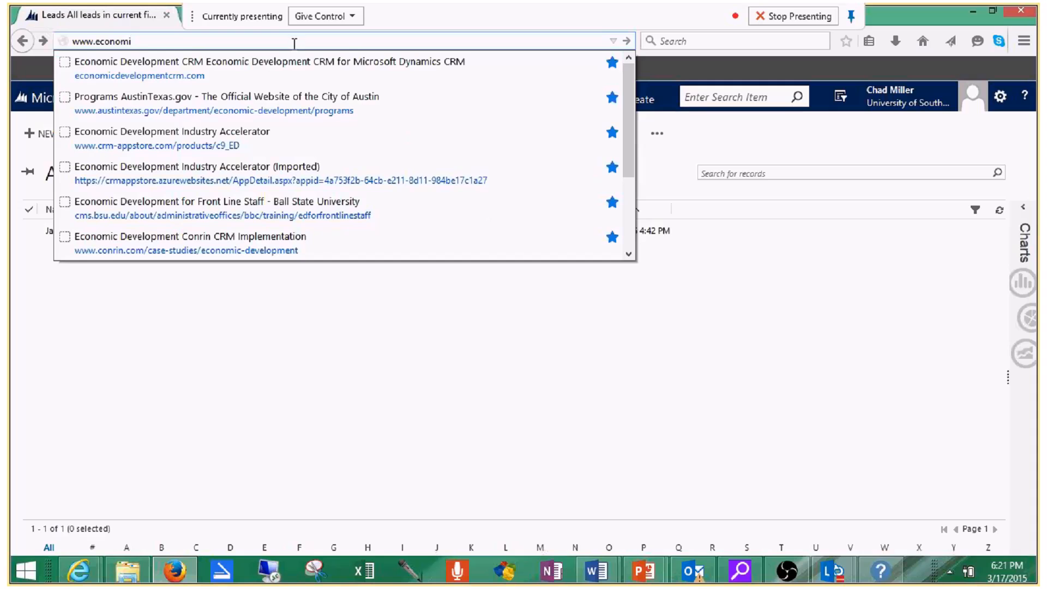
left_click(198, 63)
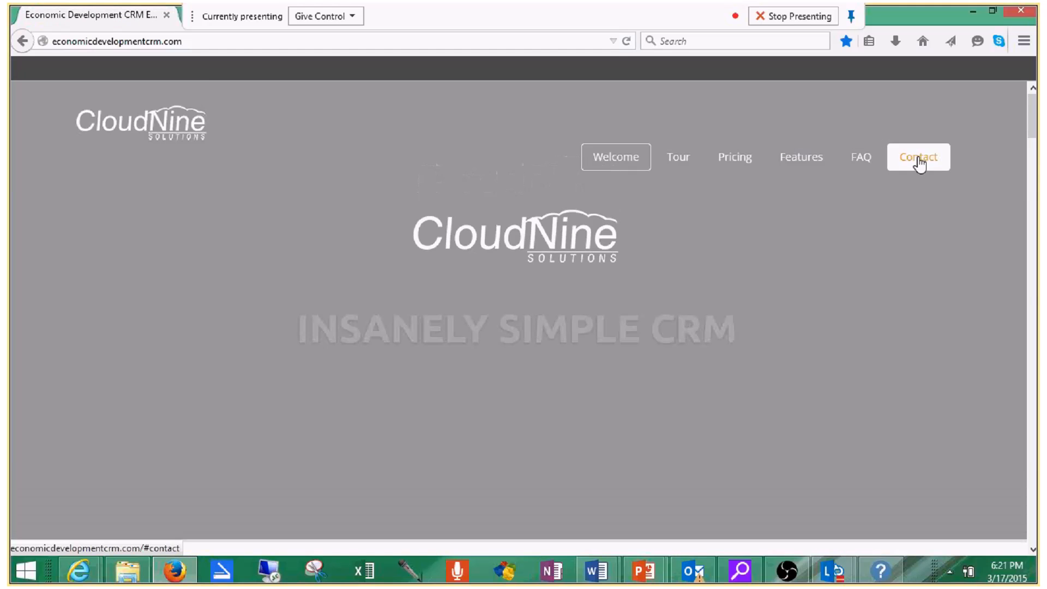
left_click(920, 164)
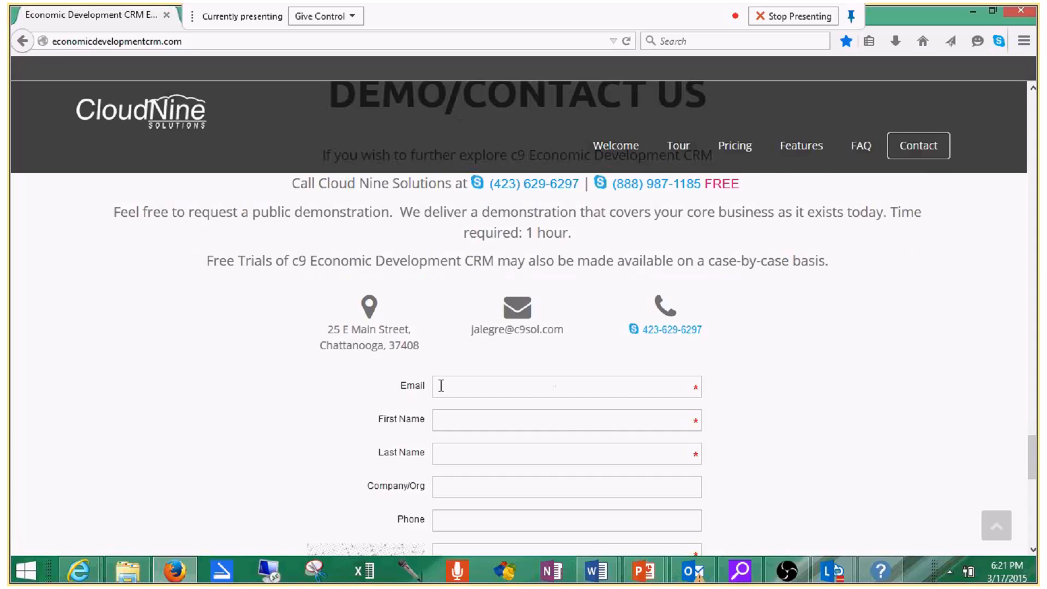
scroll(437, 392, "down", 3)
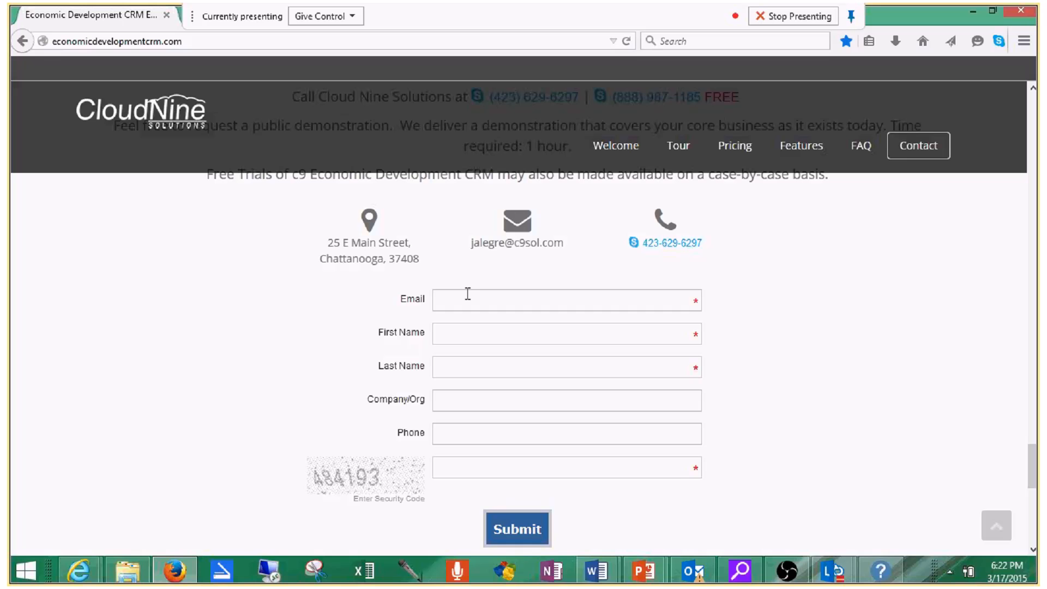
Switch to the Lync conversation window that holds the meeting's recording controls.
mouse_move(847, 579)
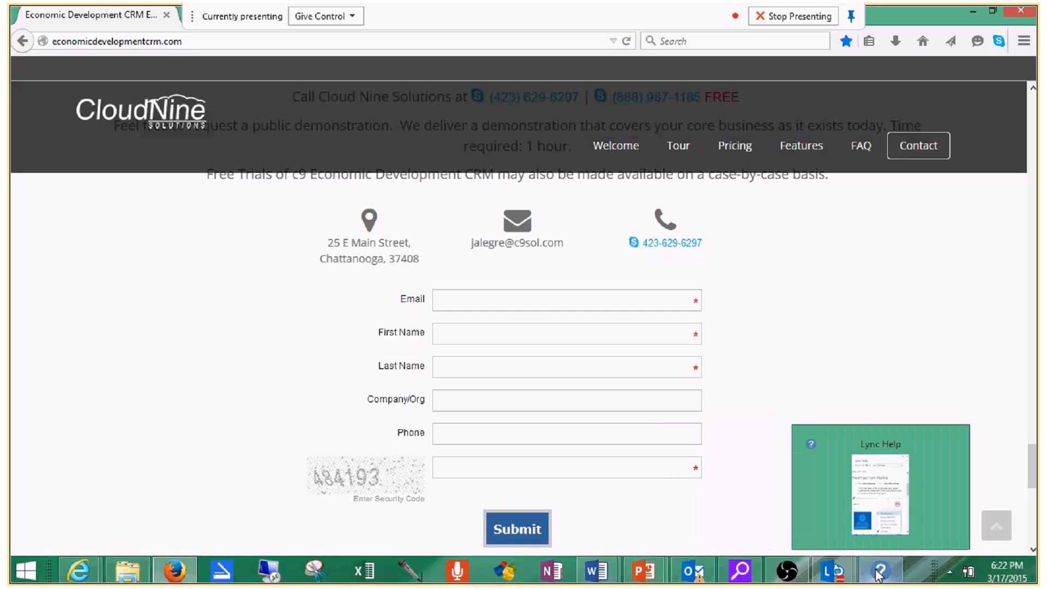
mouse_move(776, 486)
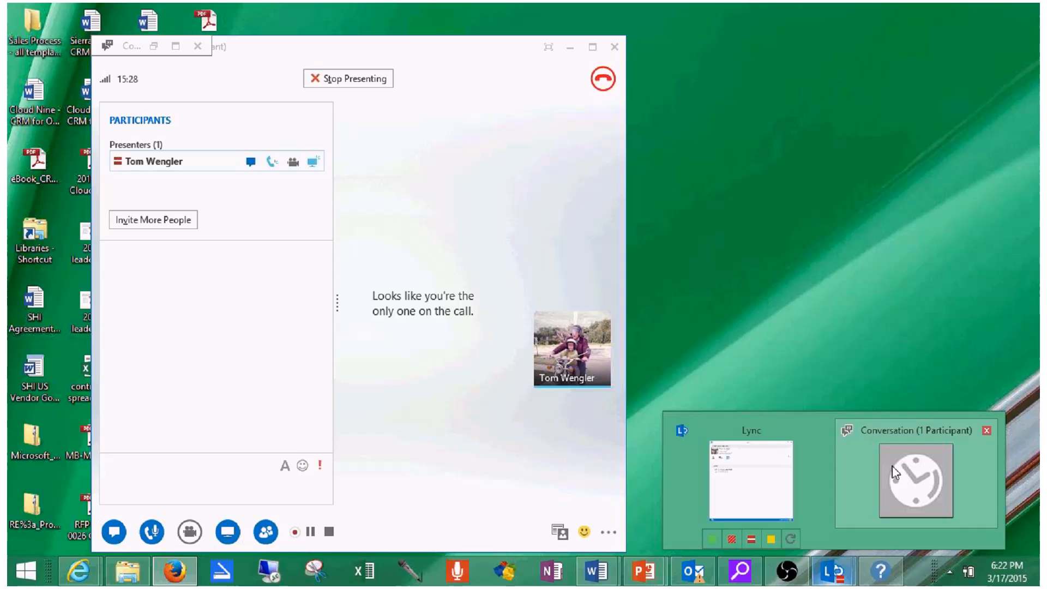
left_click(916, 479)
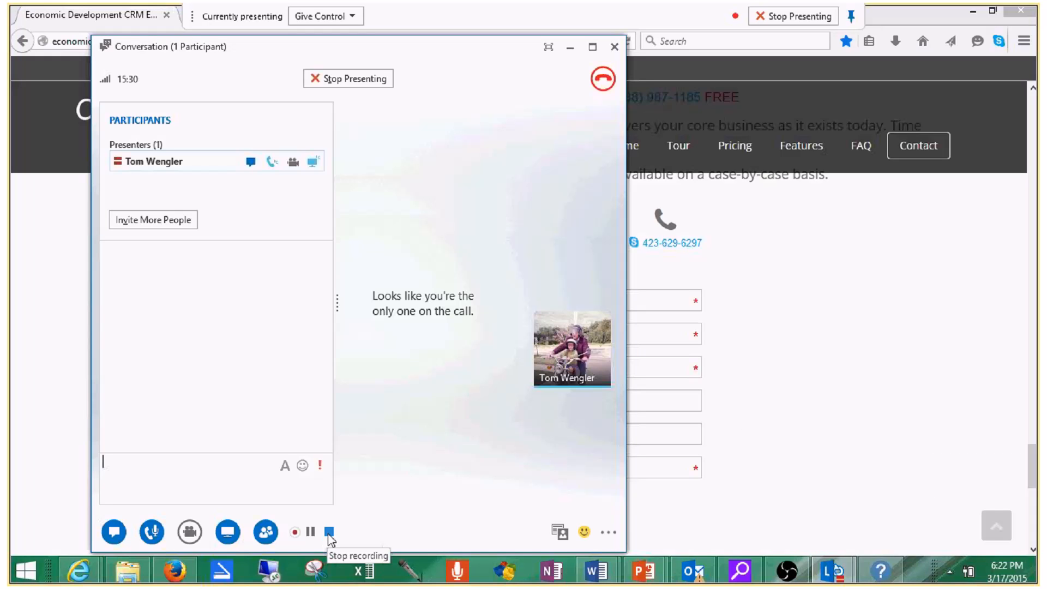